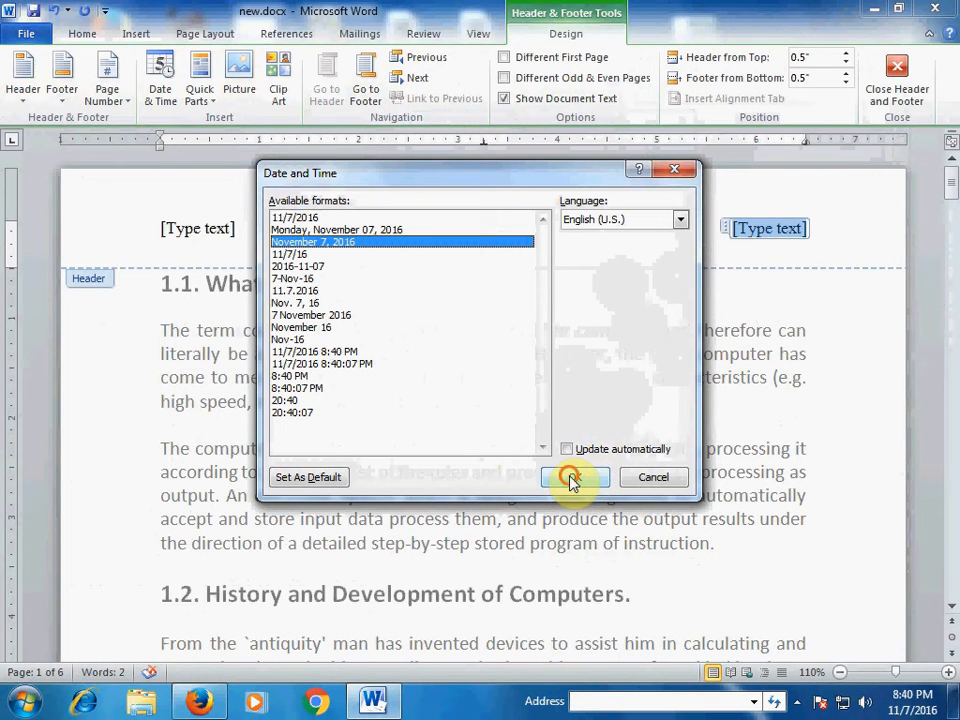
Step: Insert the date as November 7, 2016 in the right header placeholder and enter INTRODUCTION OF COMPUTER in the centre one
left_click(573, 478)
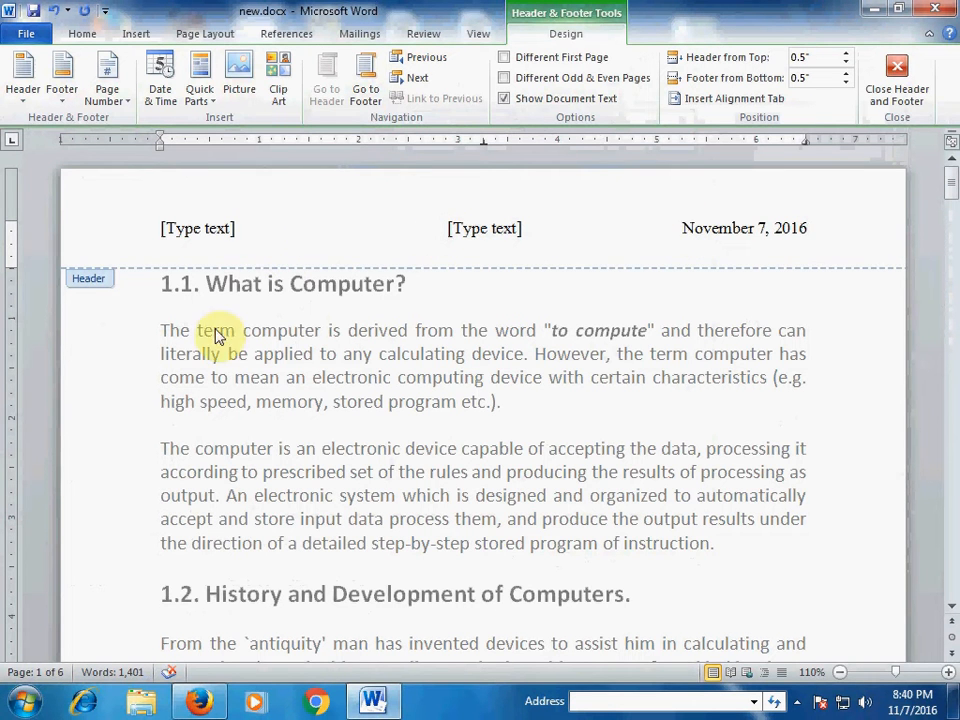
left_click(448, 230)
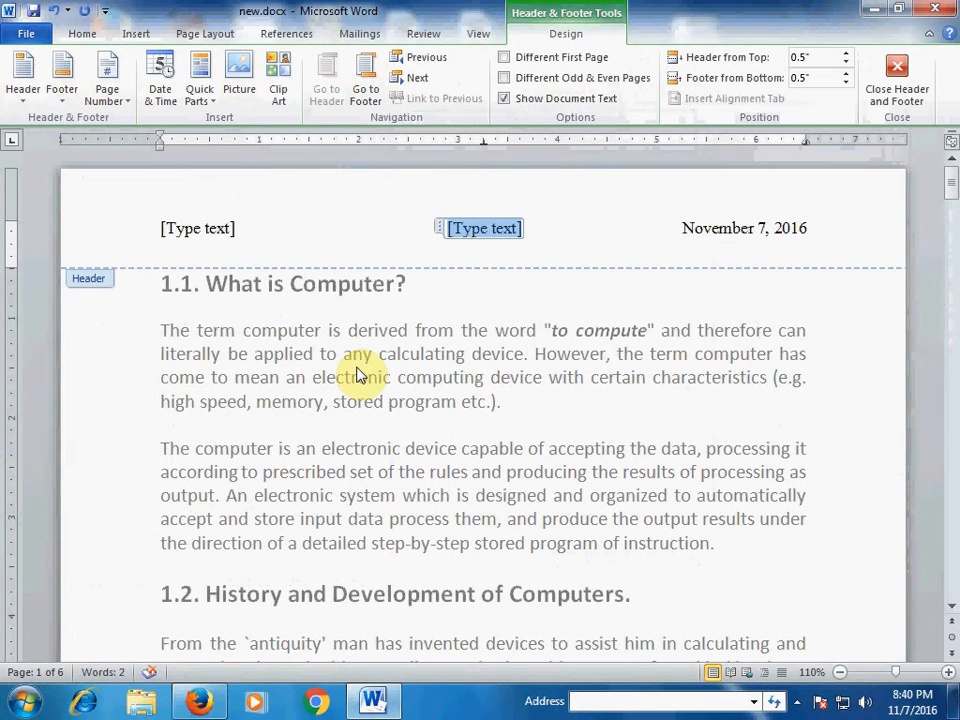
type("INT")
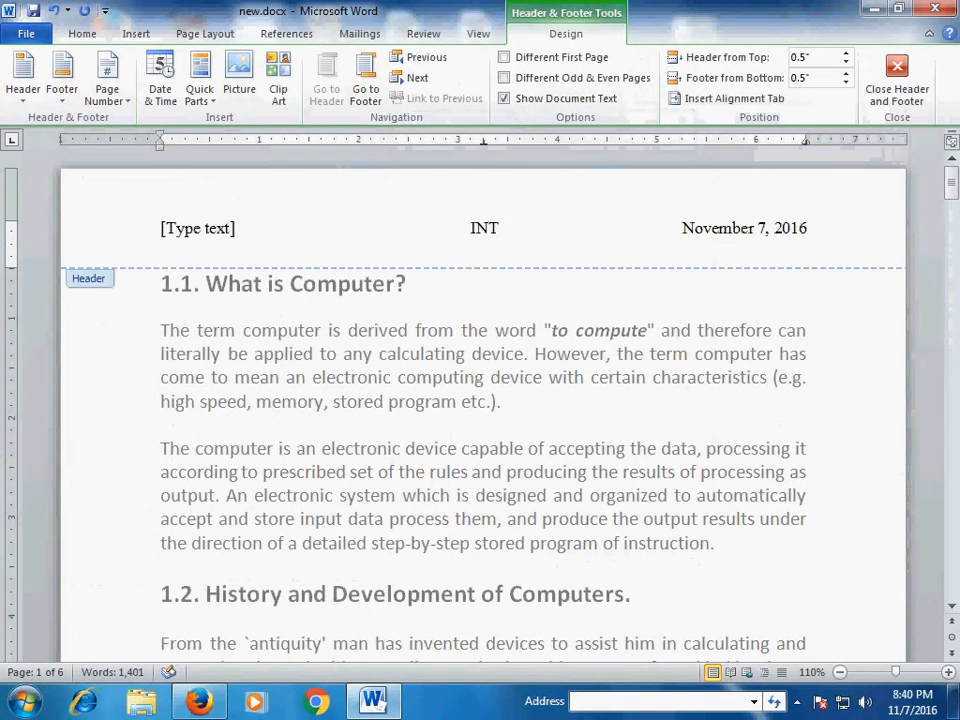
type("RODUCTION OF")
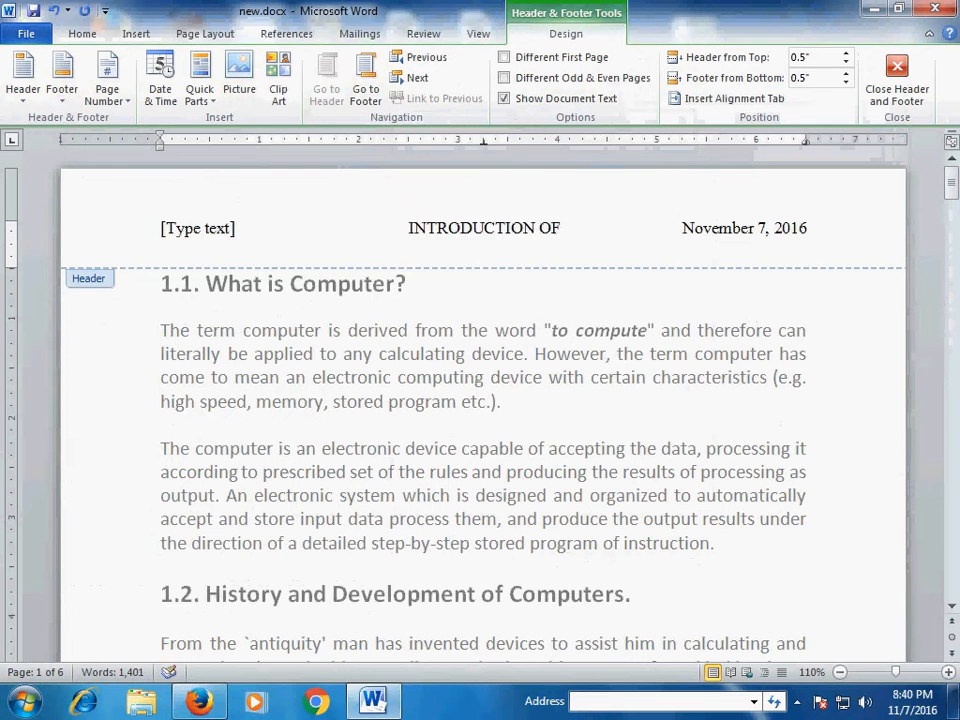
type(" COMPUTER")
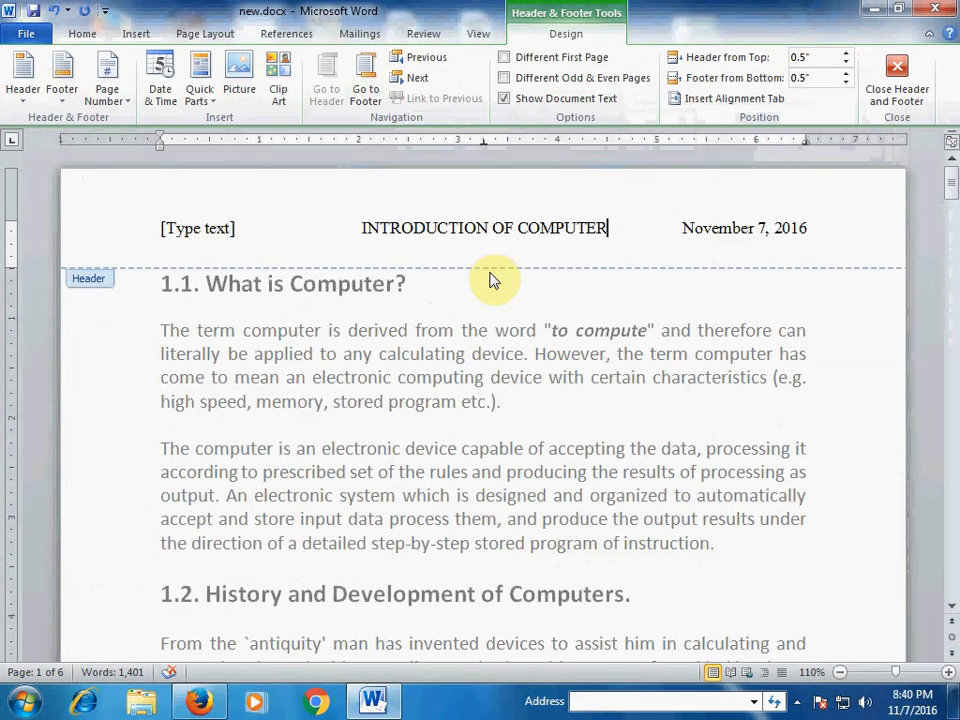
double_click(476, 322)
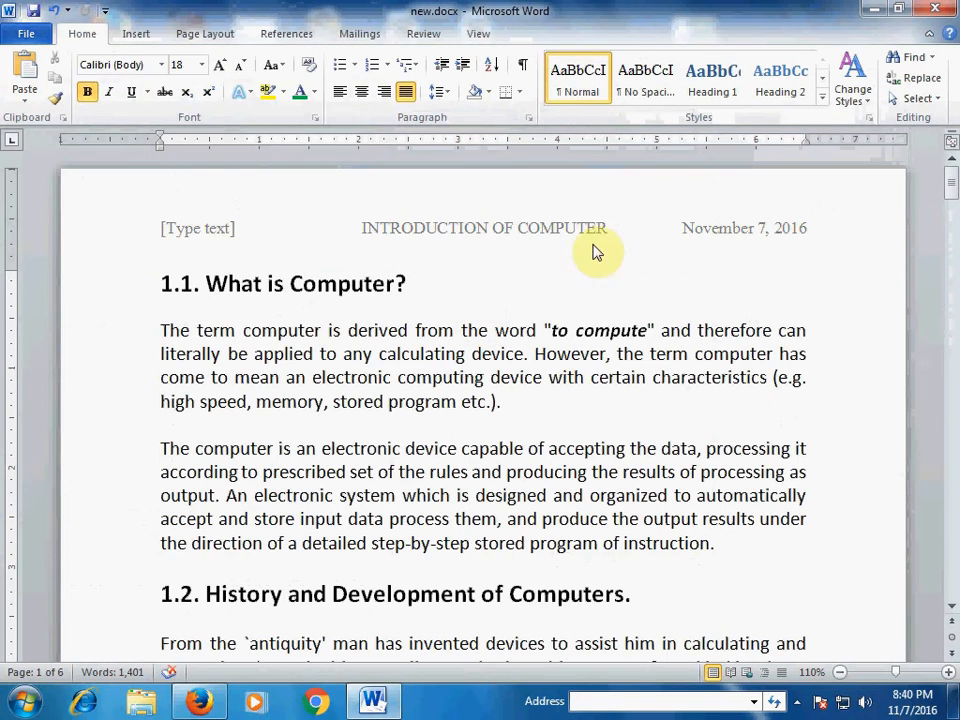
Step: Examine the header on the following pages of the document
scroll(570, 306, "down", 5)
scroll(569, 304, "down", 6)
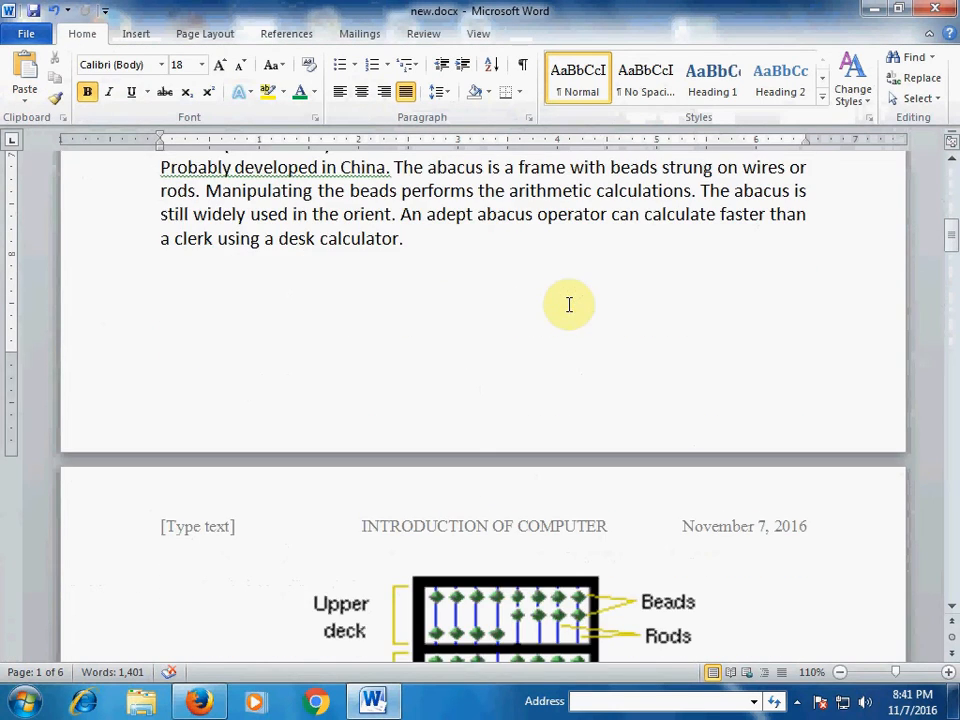
scroll(531, 405, "down", 5)
scroll(534, 390, "down", 8)
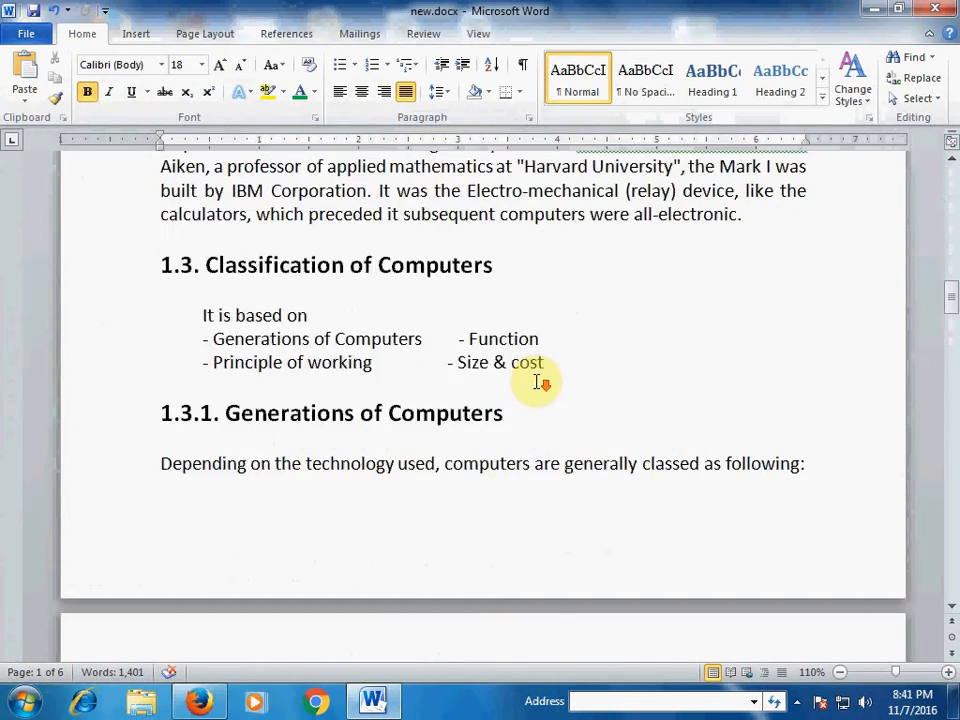
scroll(537, 381, "up", 12)
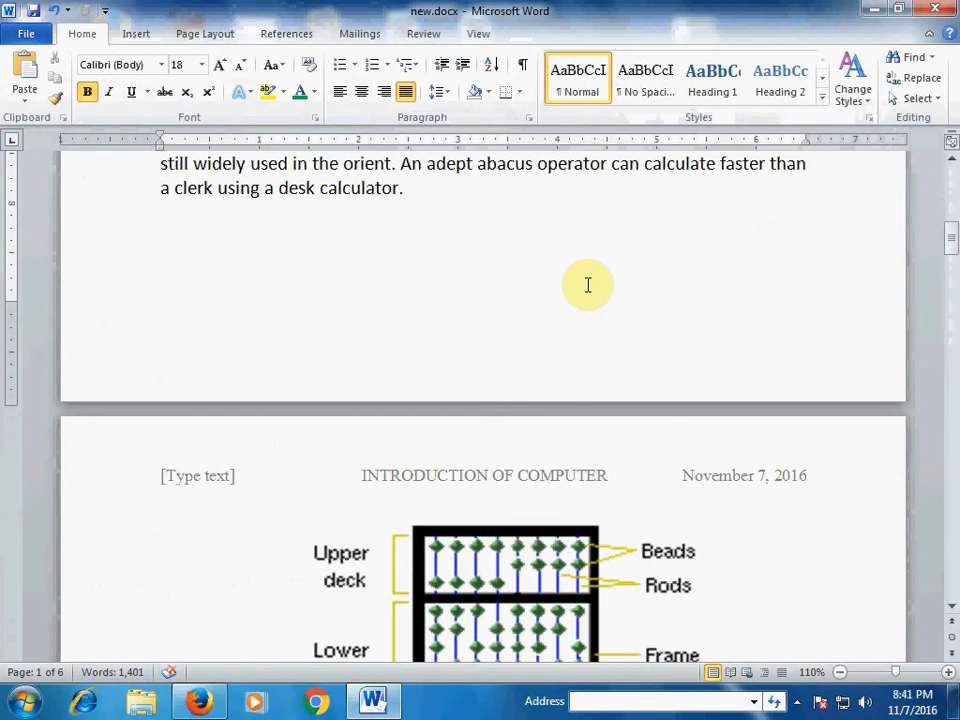
scroll(588, 285, "up", 4)
scroll(588, 285, "up", 10)
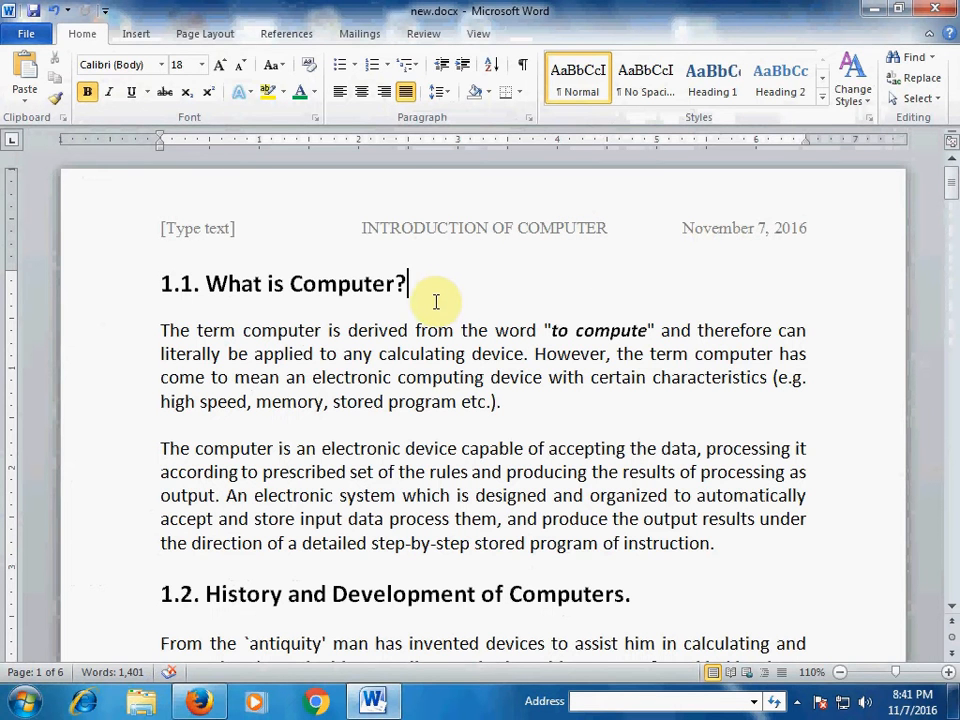
Step: Replace the left header placeholder with the picture sekhosubkuch.jpg and shrink it to 0.47" by 0.47"
double_click(240, 228)
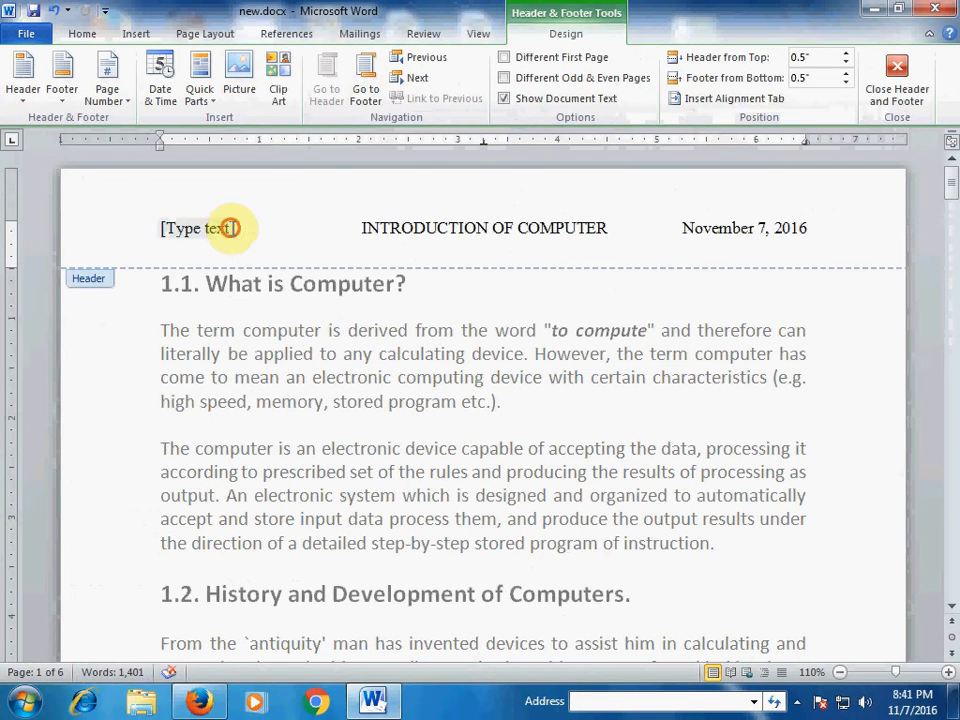
left_click(230, 228)
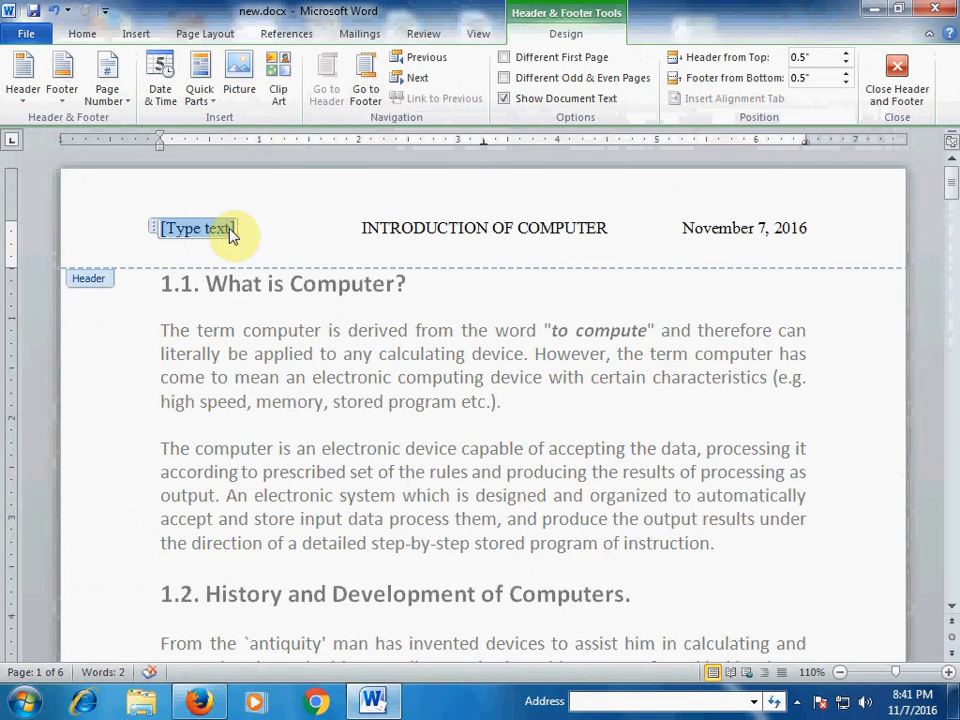
left_click(251, 83)
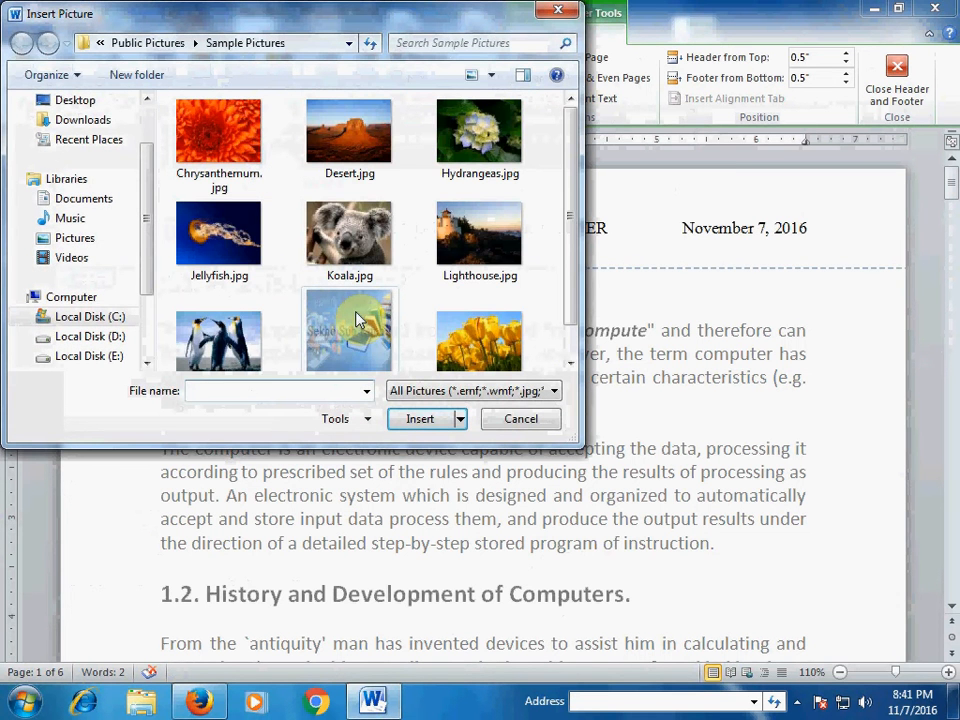
left_click(357, 320)
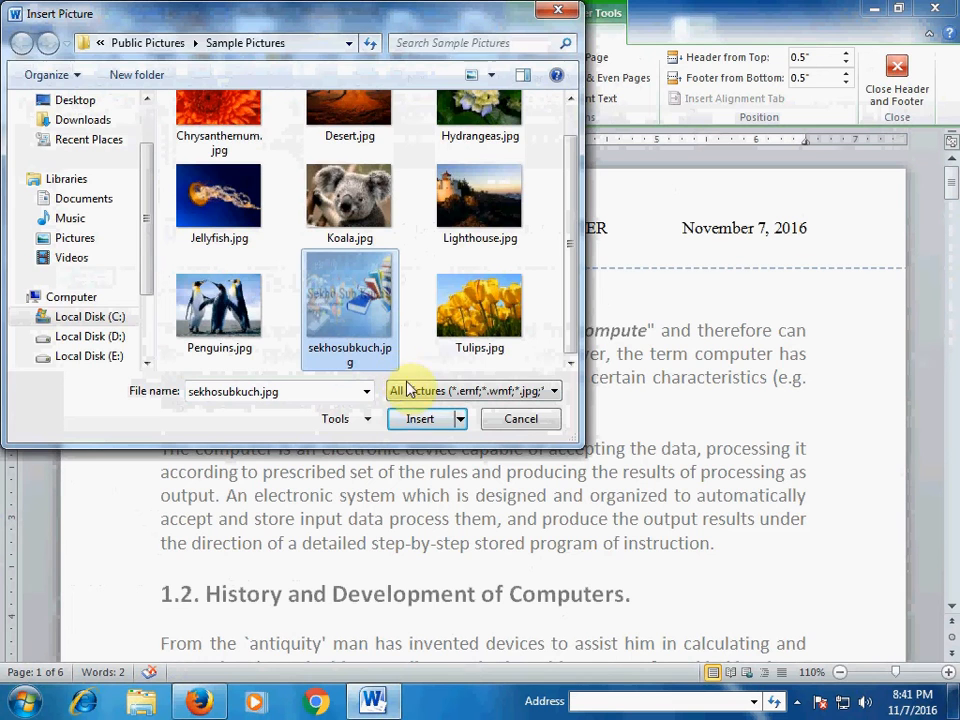
left_click(422, 420)
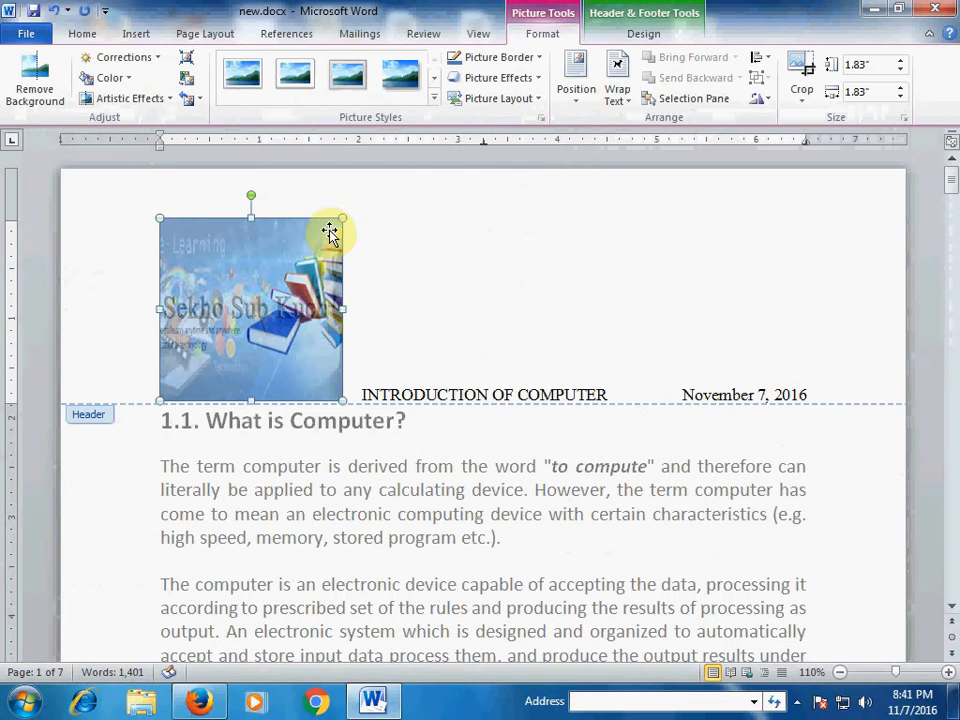
left_click_drag(343, 216, 202, 362)
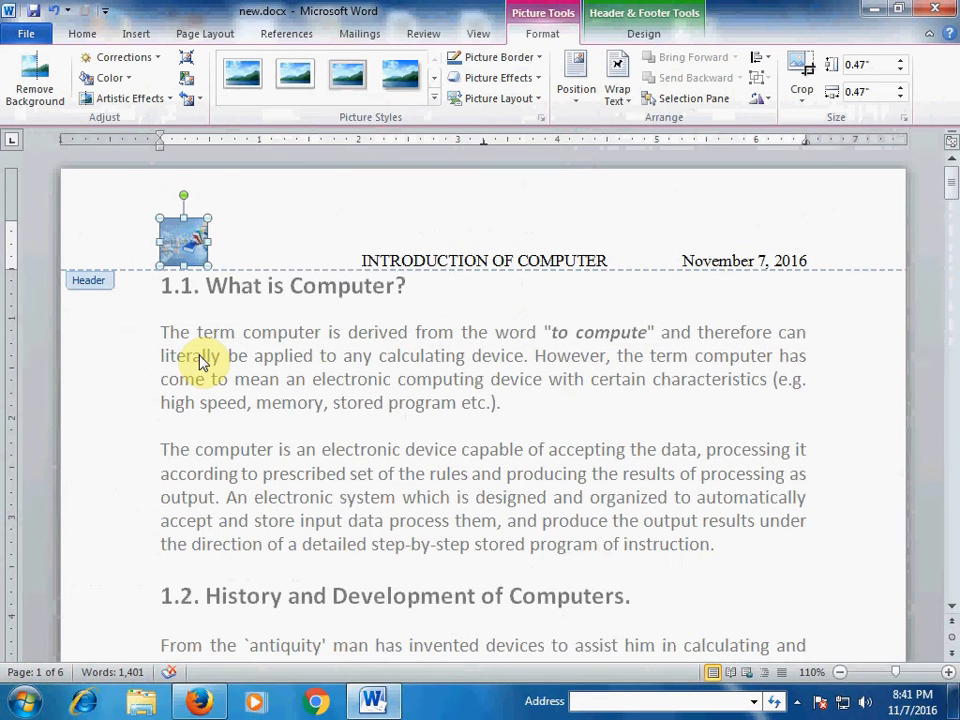
double_click(342, 332)
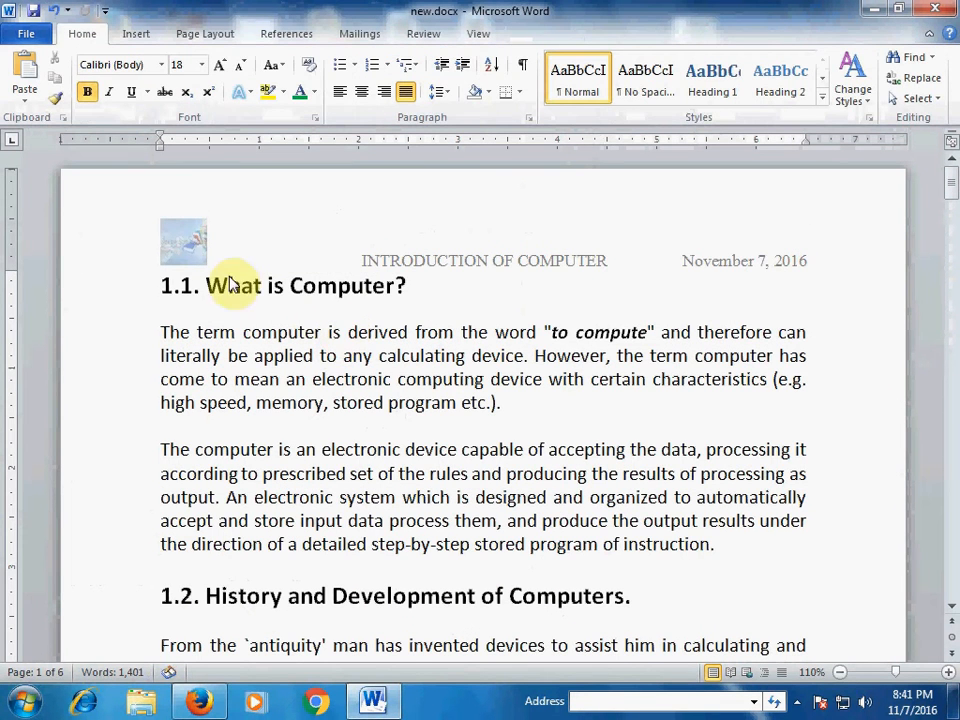
Step: Undo the resizing and insertion of the header picture
scroll(388, 371, "down", 10)
scroll(388, 371, "down", 4)
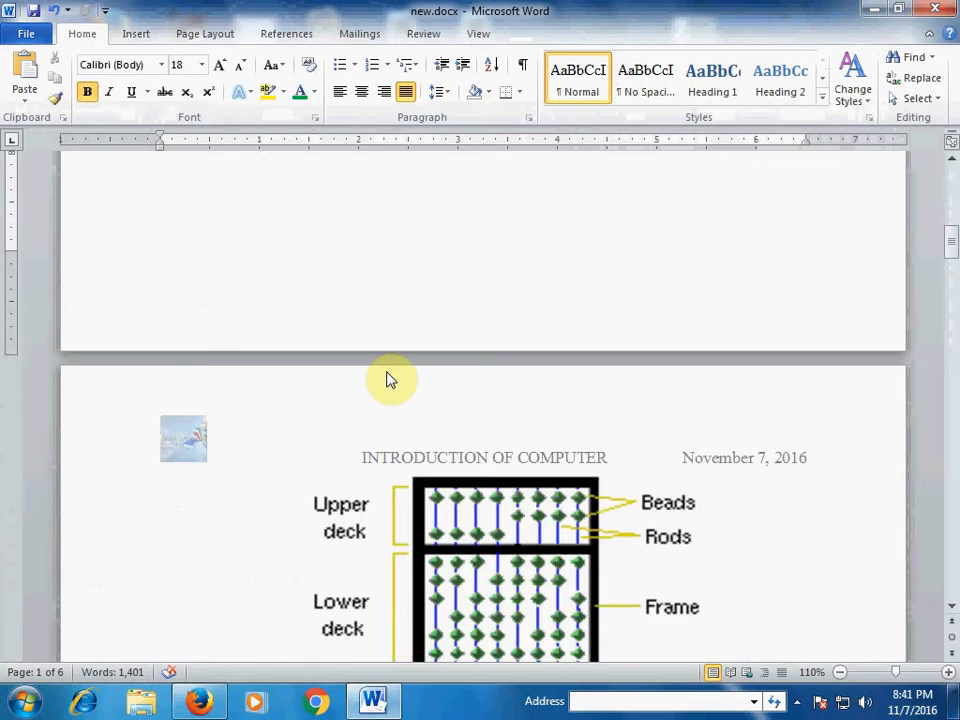
scroll(390, 375, "up", 14)
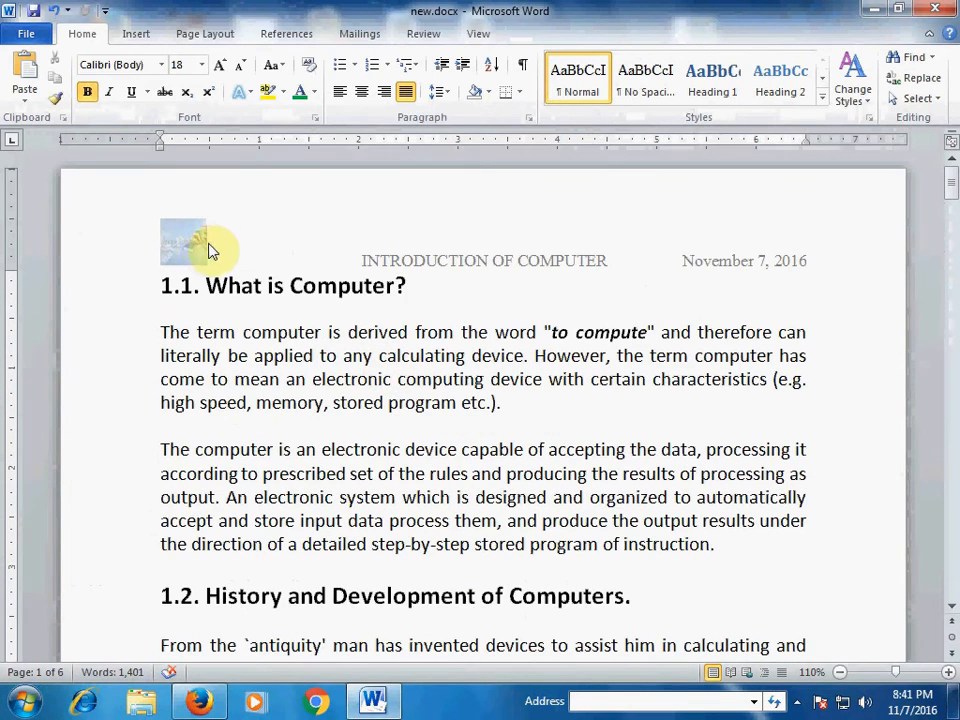
double_click(203, 250)
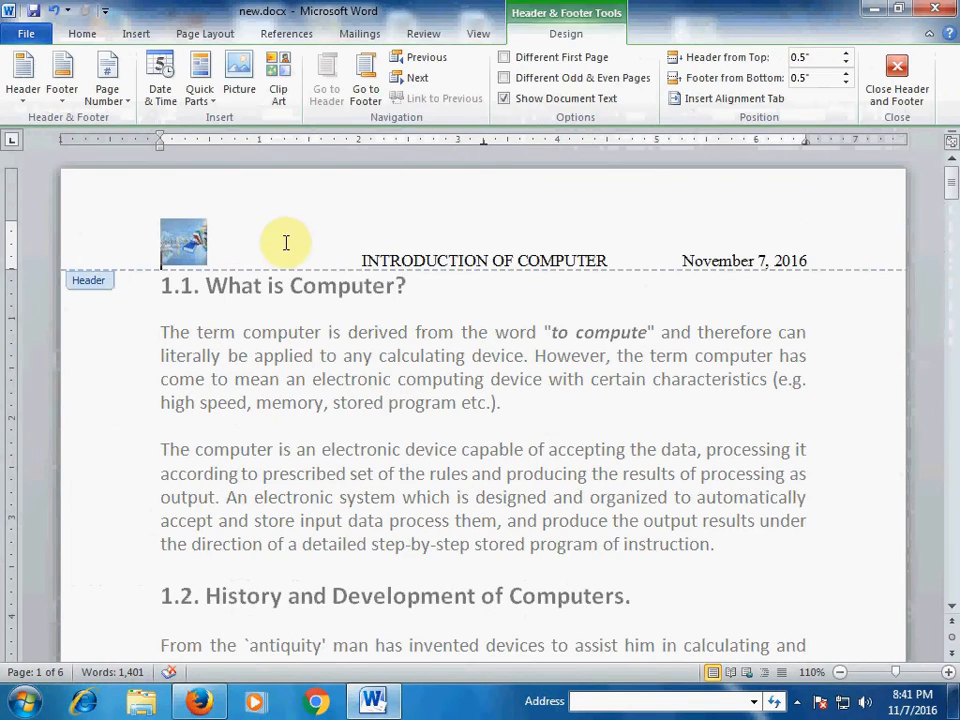
left_click(187, 240)
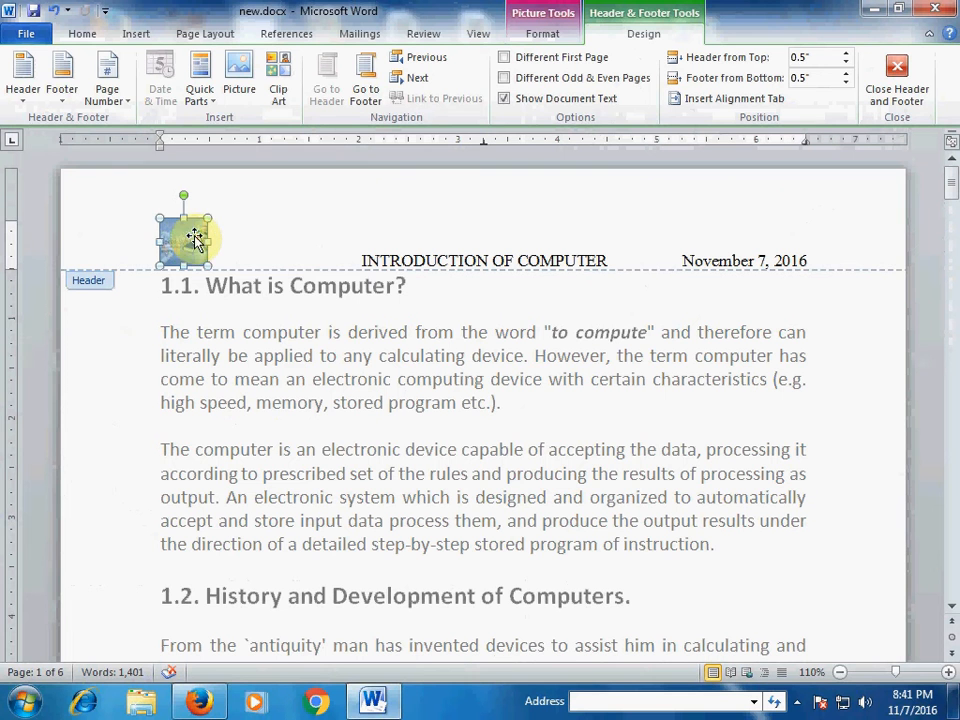
double_click(367, 350)
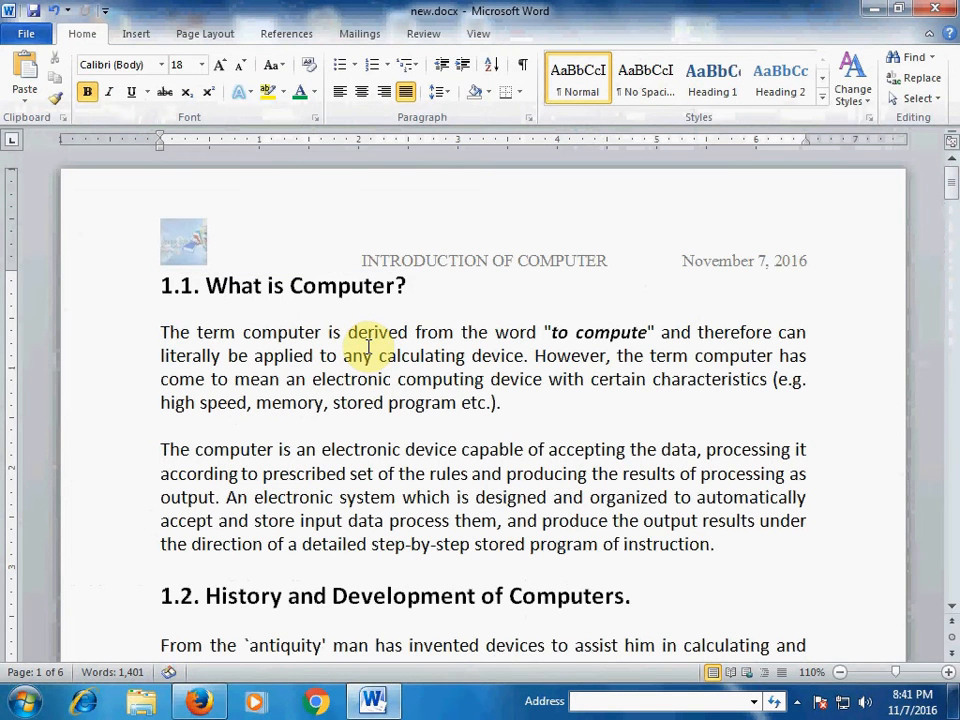
key("ctrl+z")
key("ctrl+z")
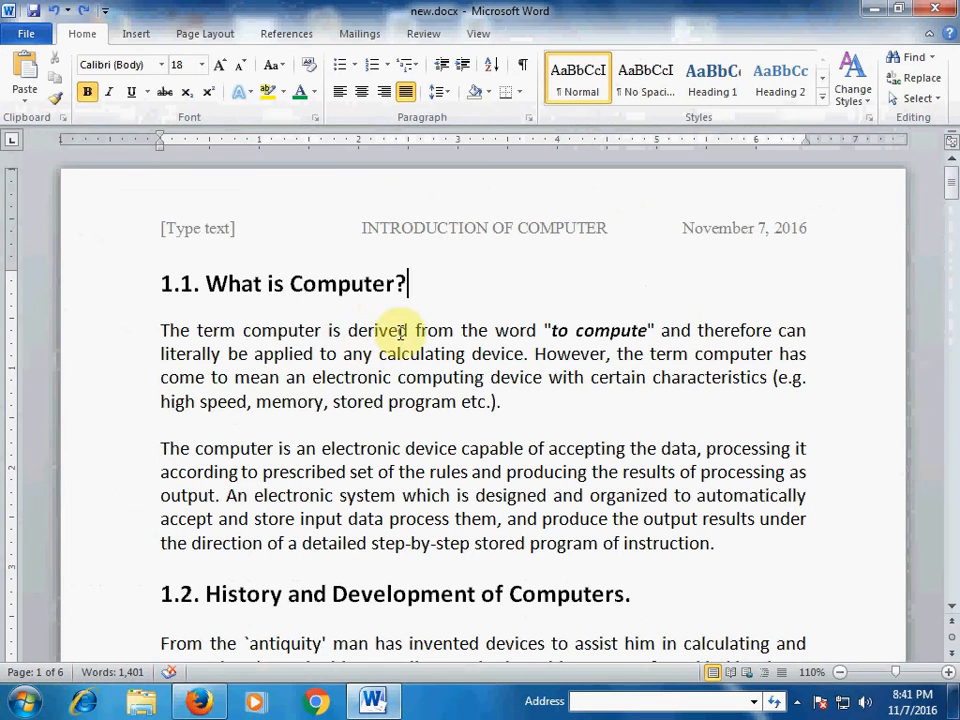
Step: Delete the unused left placeholder from the header and return to the document body
double_click(230, 232)
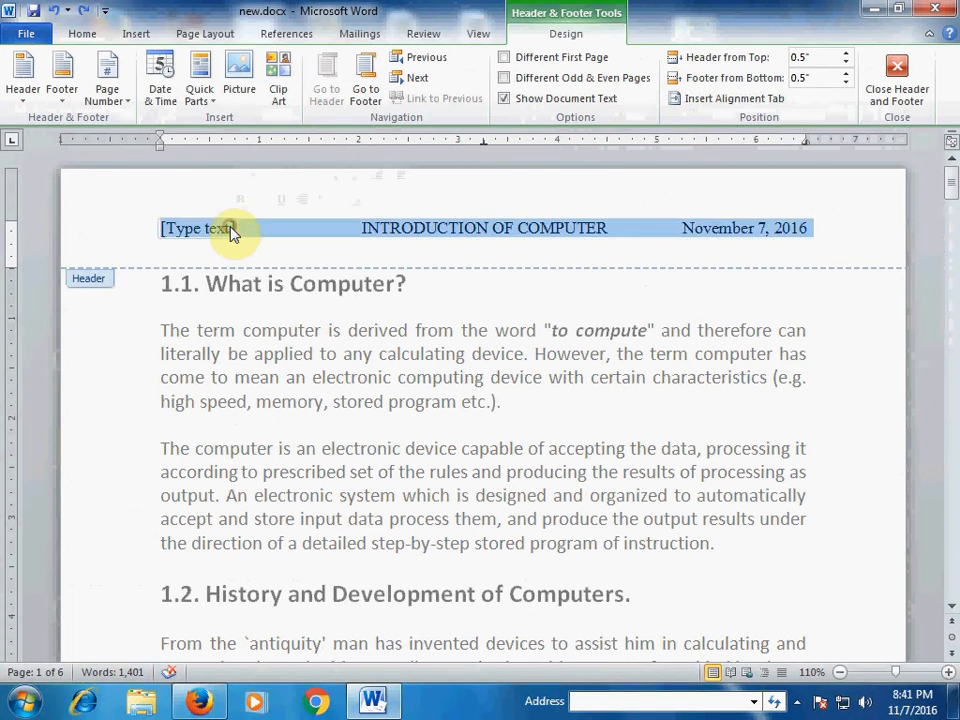
left_click(245, 228)
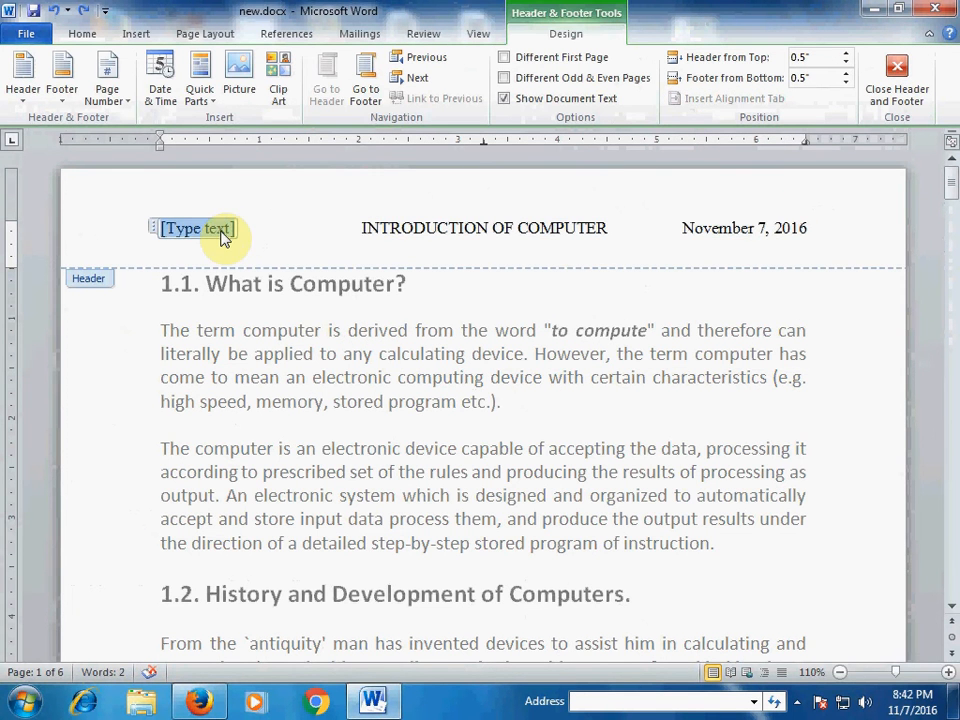
key("Delete")
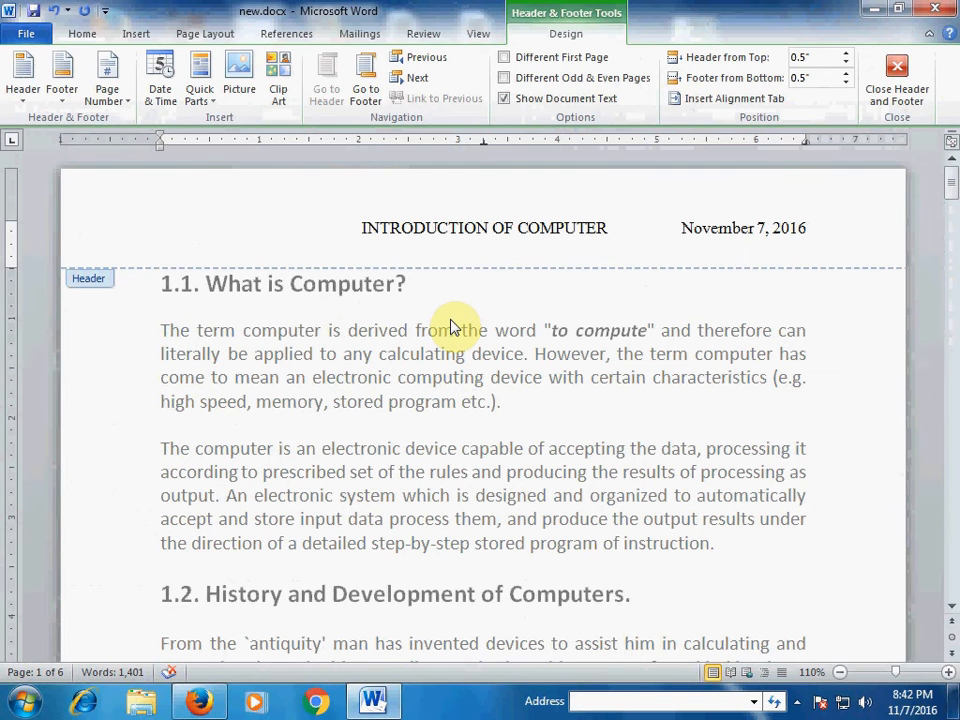
double_click(451, 324)
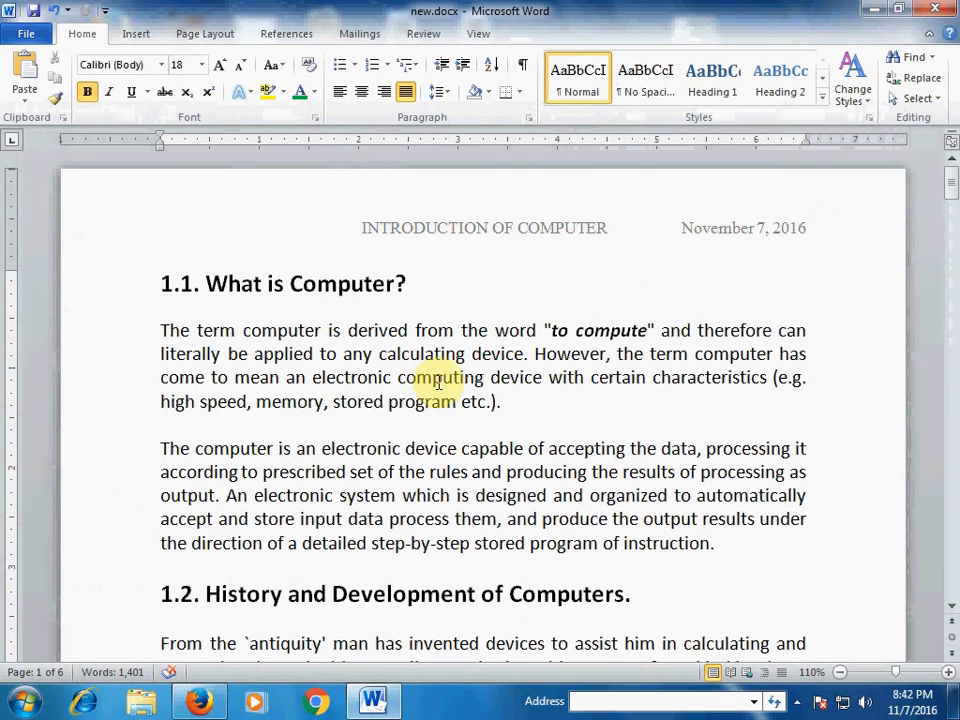
Step: Switch from the header to the footer and insert the built-in Blank (Three Columns) footer
double_click(455, 220)
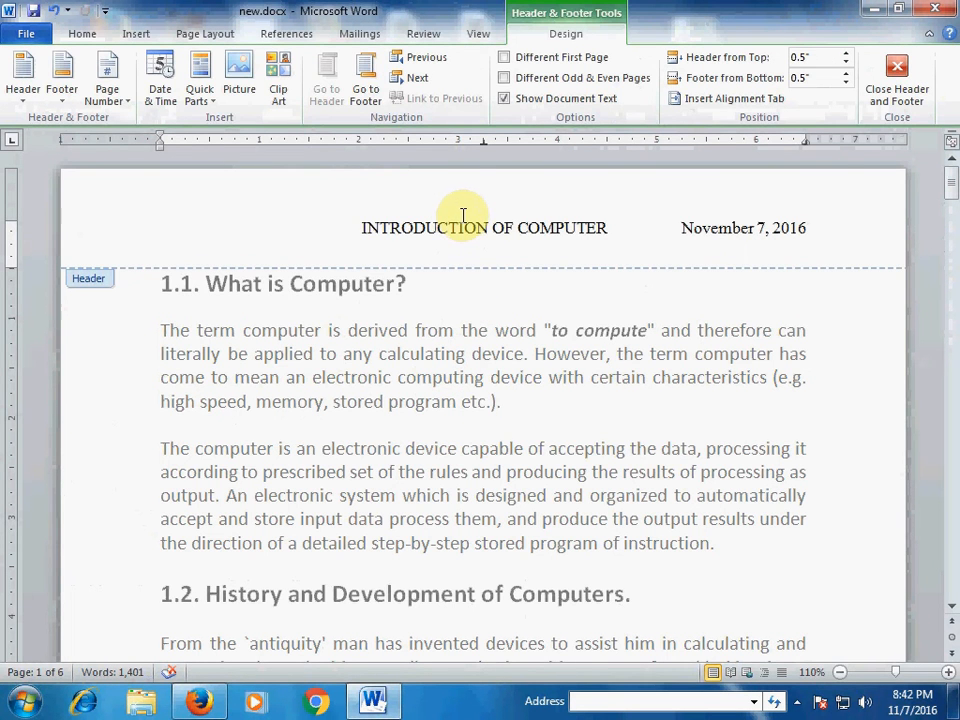
left_click(370, 92)
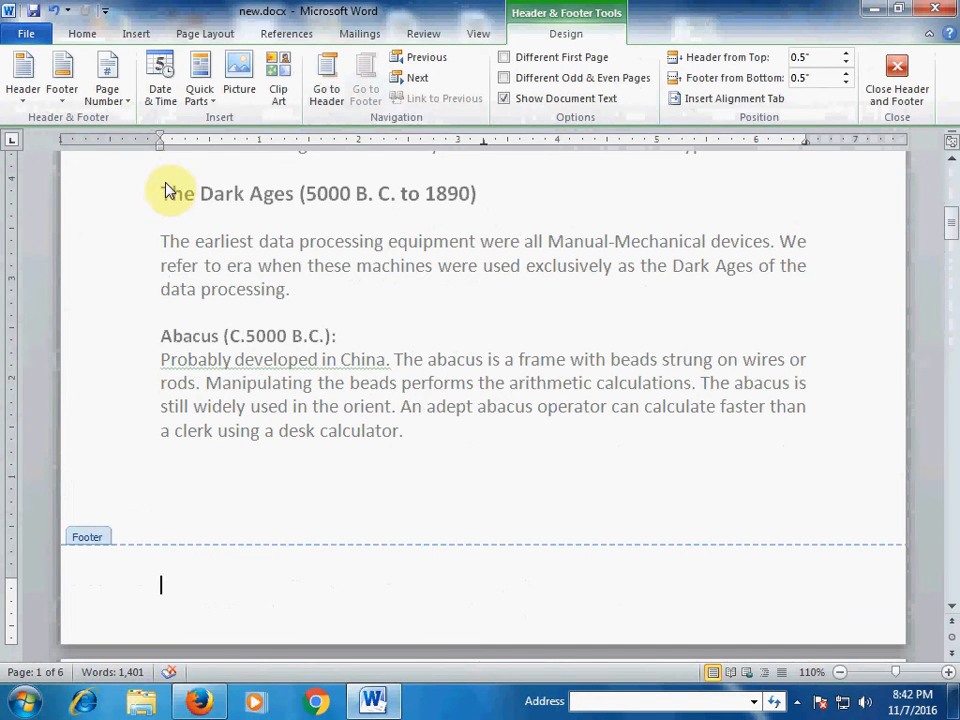
left_click(68, 97)
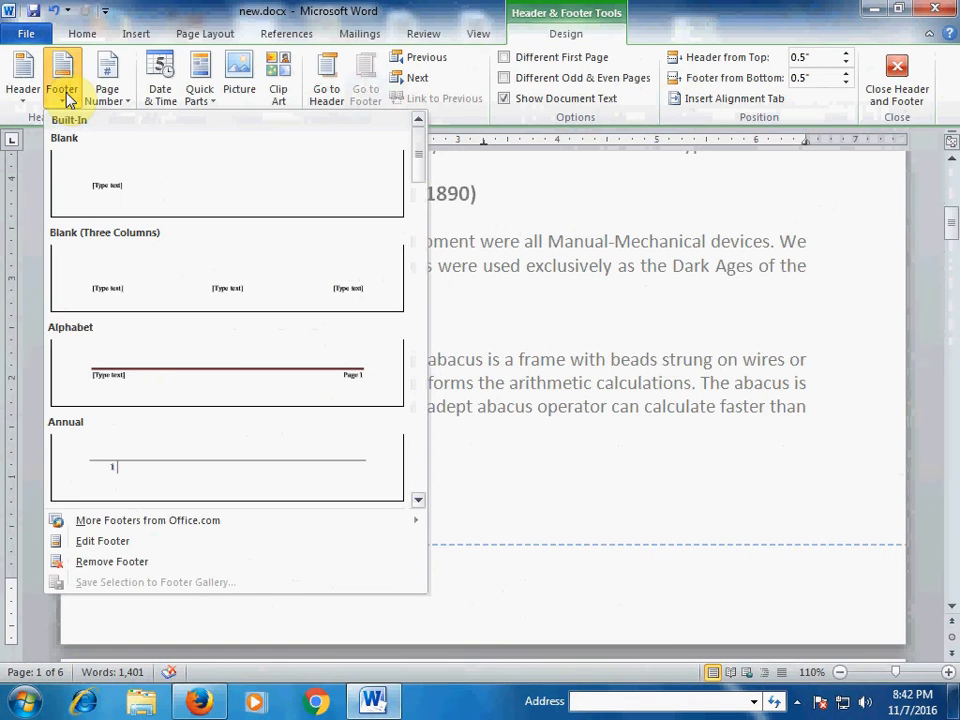
left_click(111, 282)
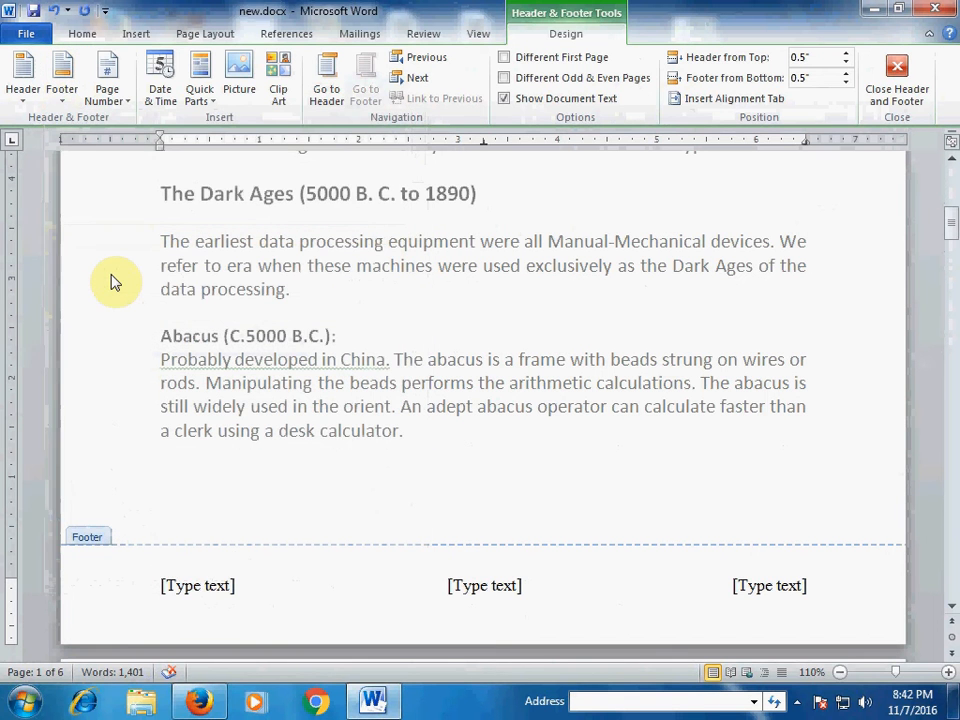
Step: Replace the center footer placeholder with a Page field followed by a slash separator
left_click(497, 583)
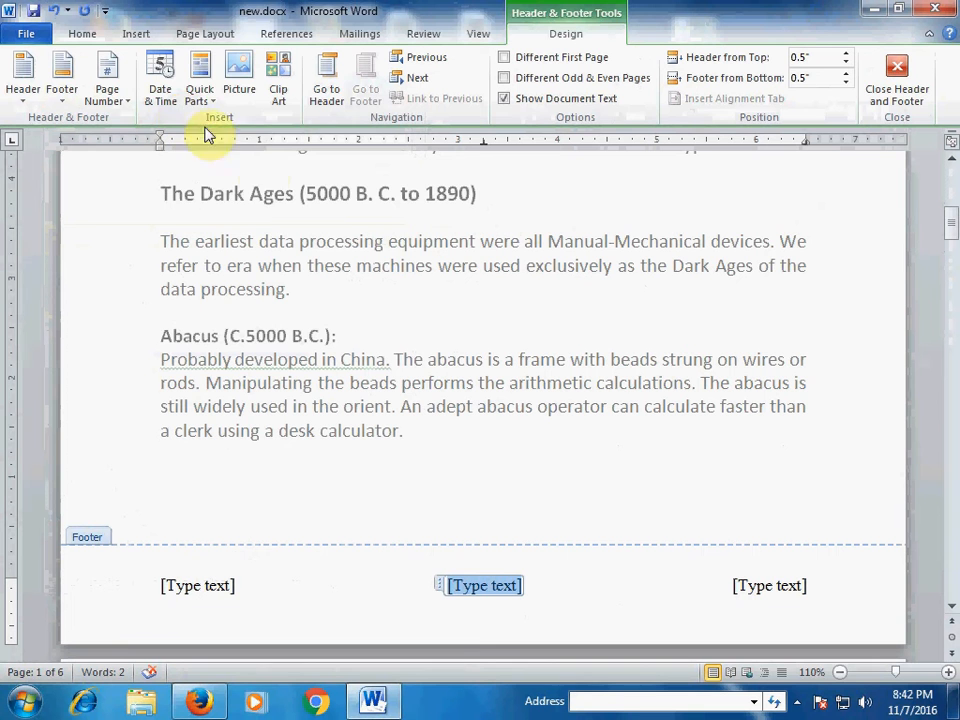
left_click(197, 92)
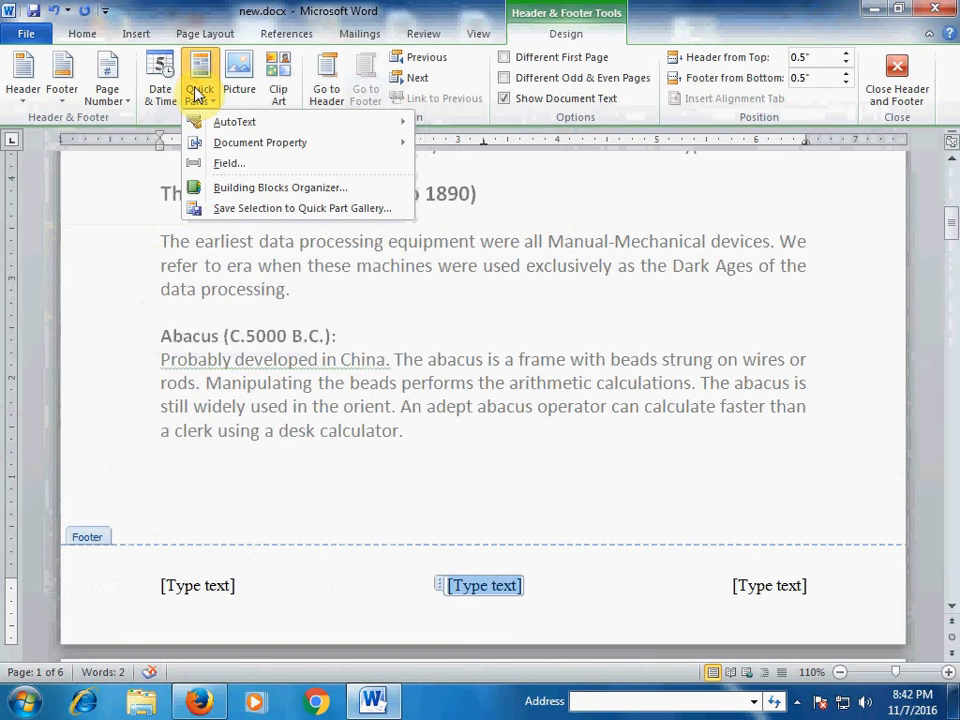
left_click(223, 163)
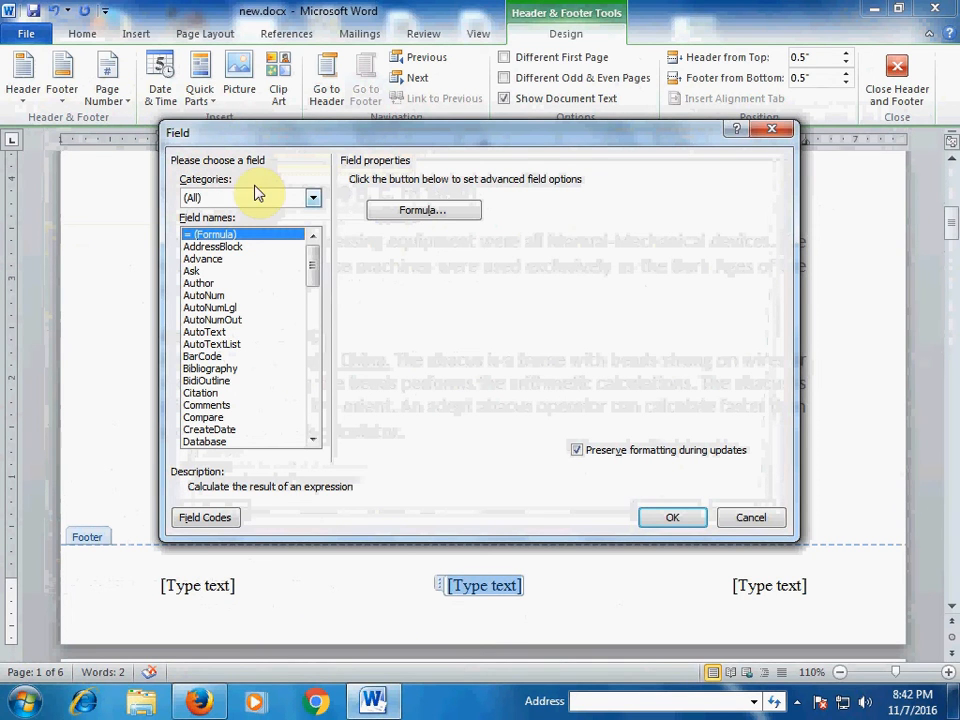
left_click_drag(313, 268, 313, 368)
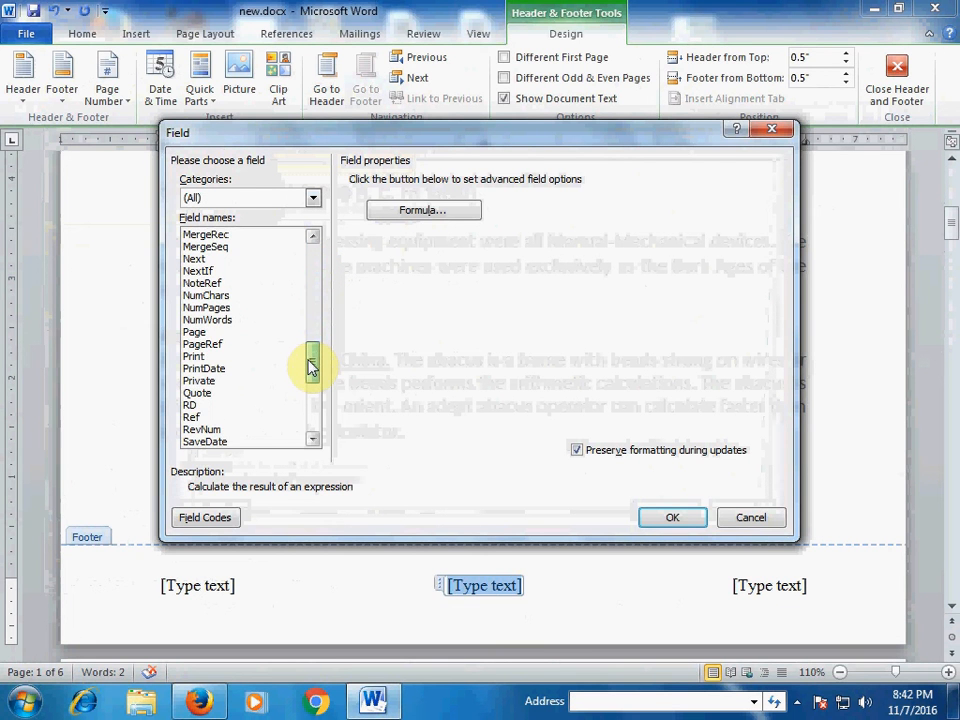
left_click(200, 332)
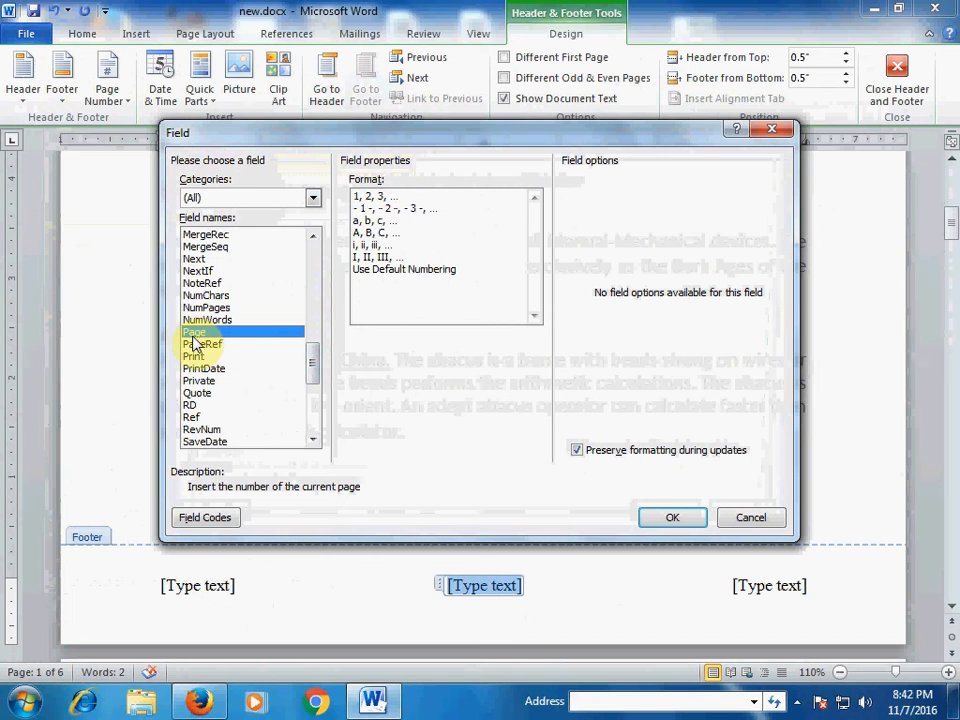
left_click(669, 518)
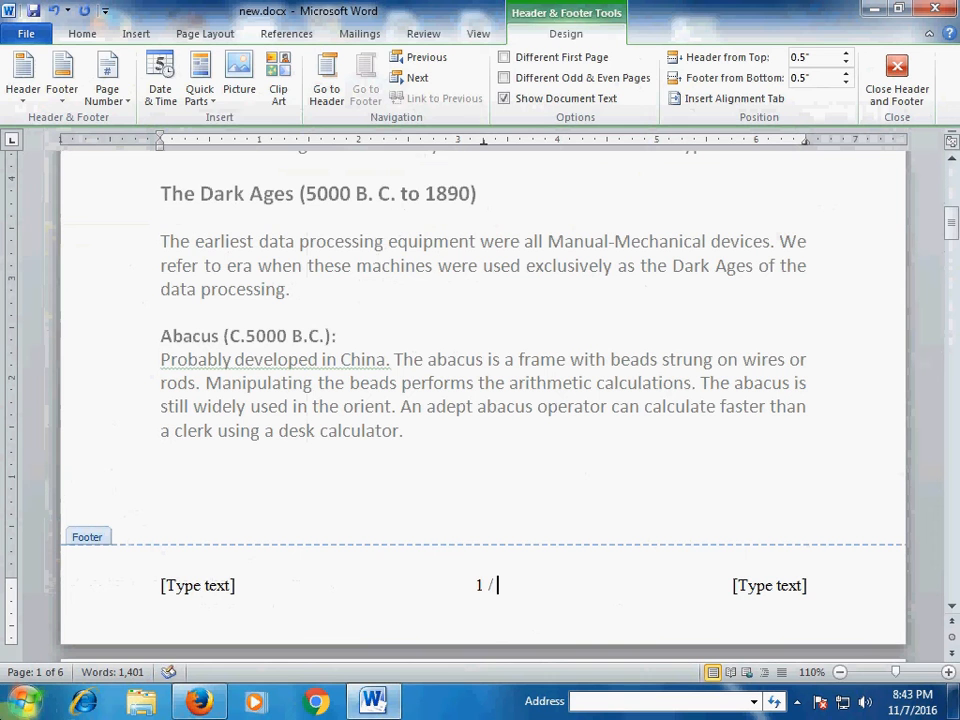
Step: Insert a NumPages field after the slash in the center of the footer
left_click(205, 100)
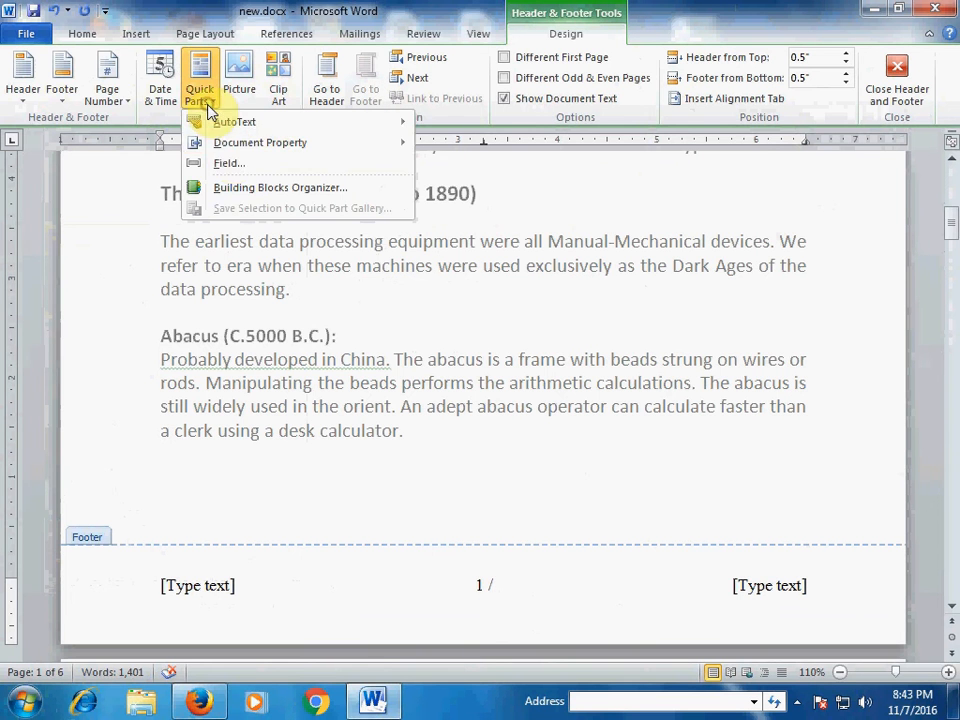
left_click(236, 164)
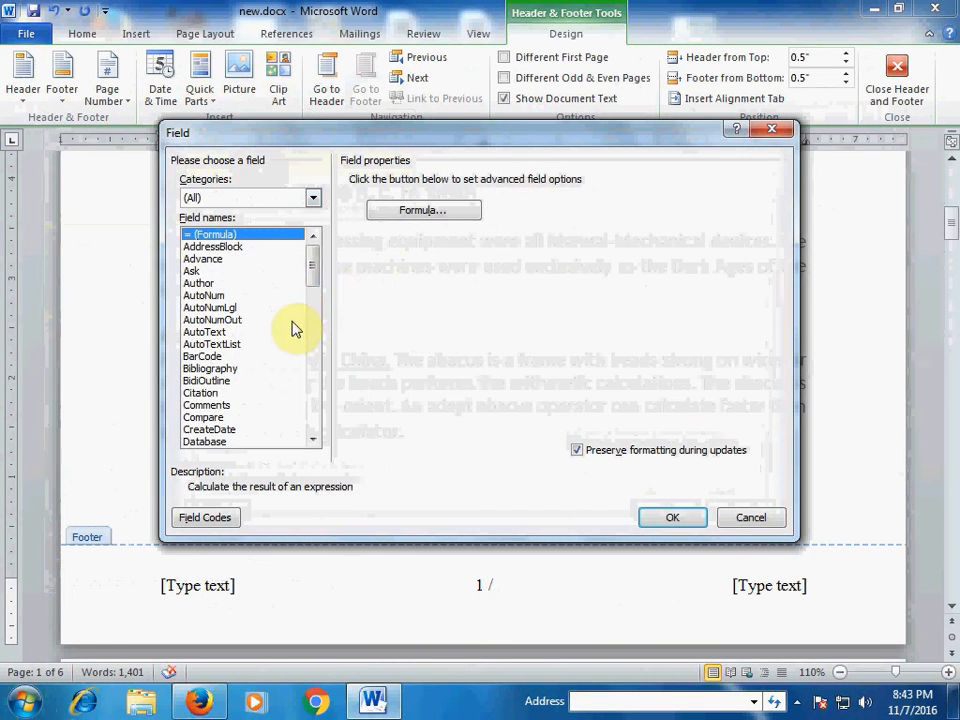
left_click_drag(313, 266, 311, 360)
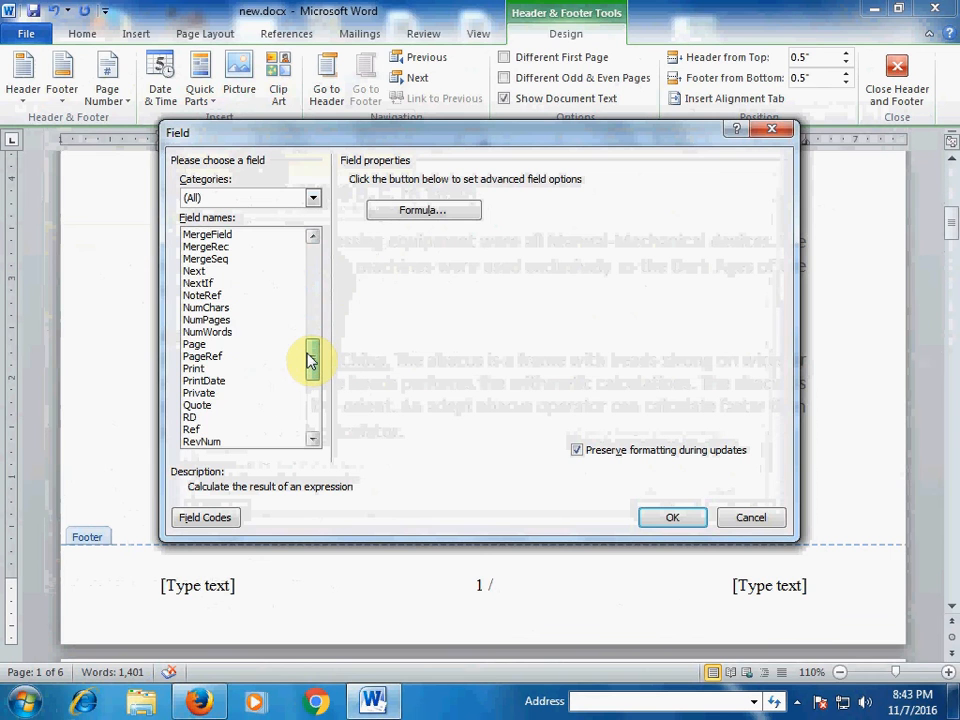
left_click(217, 321)
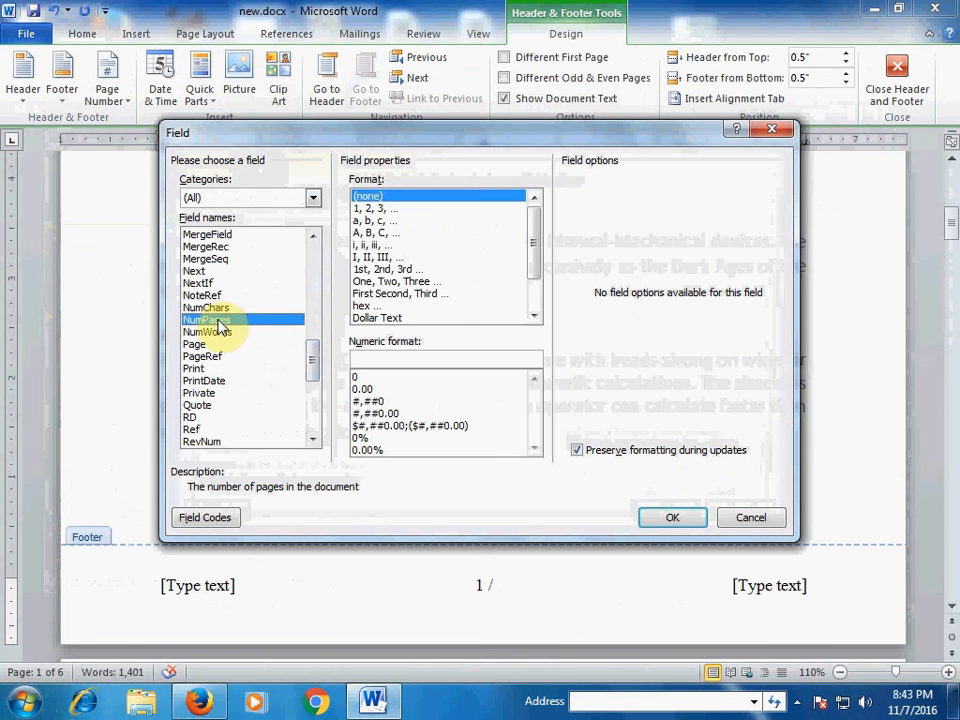
left_click(671, 519)
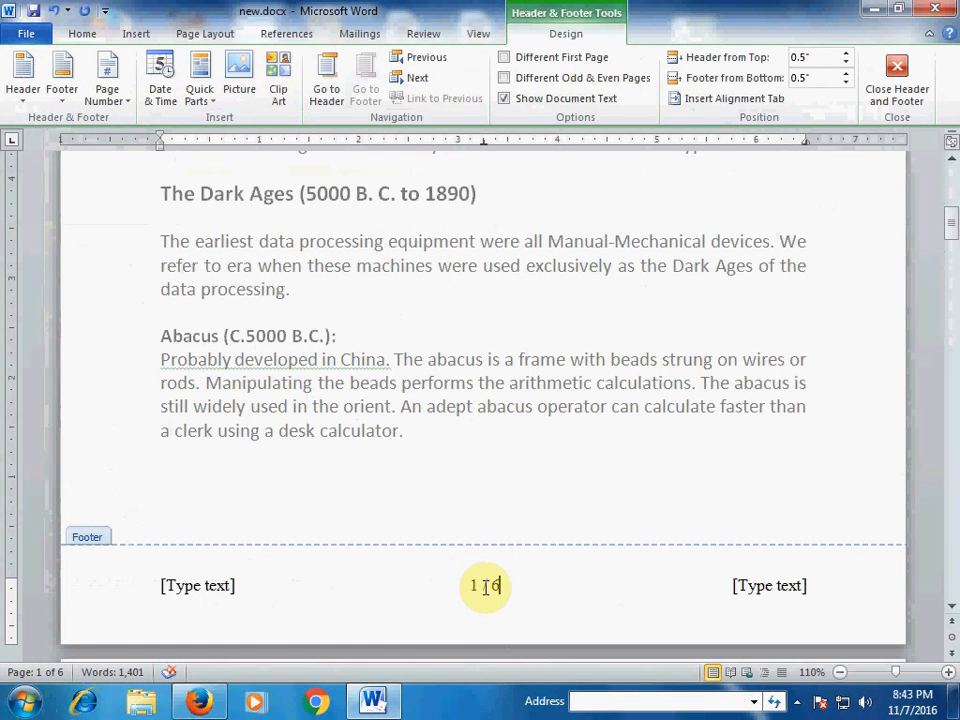
Step: Replace the left footer placeholder with a lowercase FileName field that includes the path, and return to the document body
left_click(234, 588)
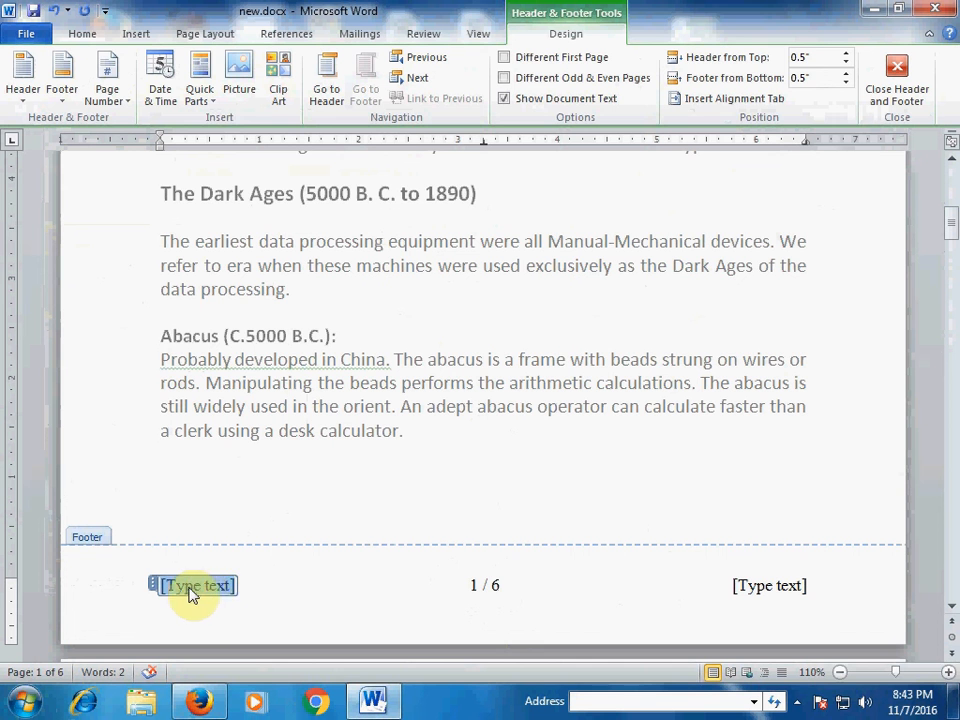
left_click(199, 92)
left_click(225, 160)
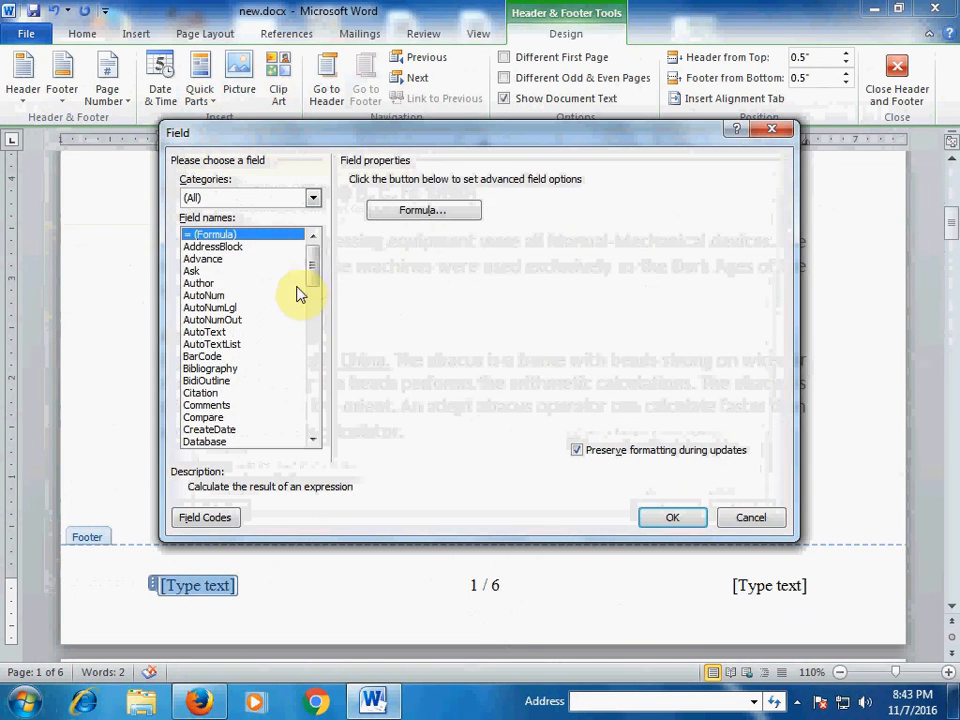
left_click_drag(317, 266, 323, 298)
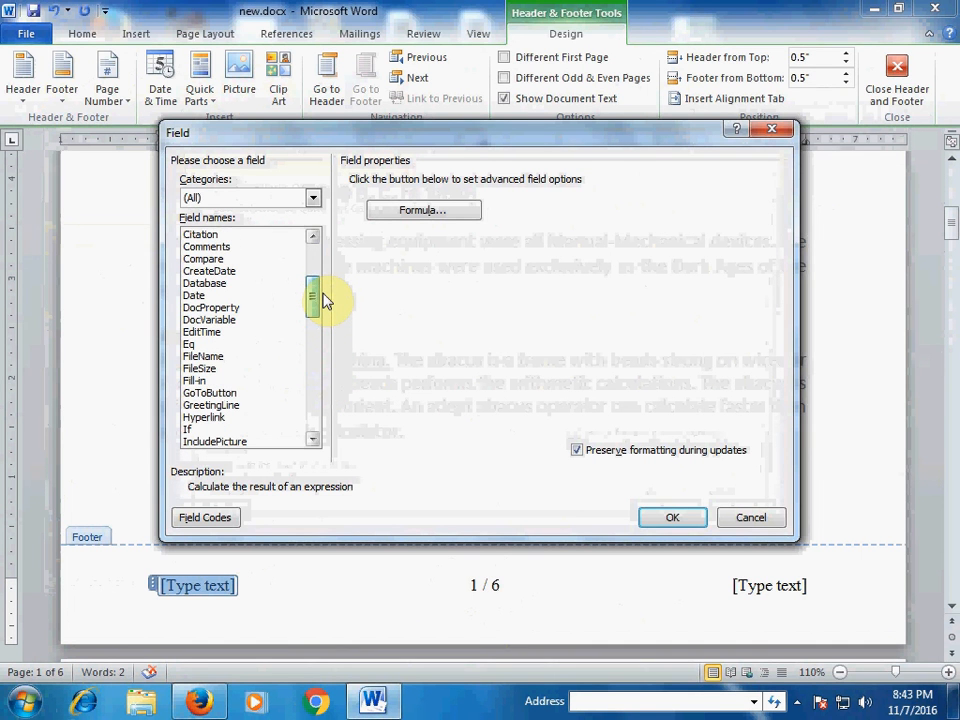
left_click(205, 356)
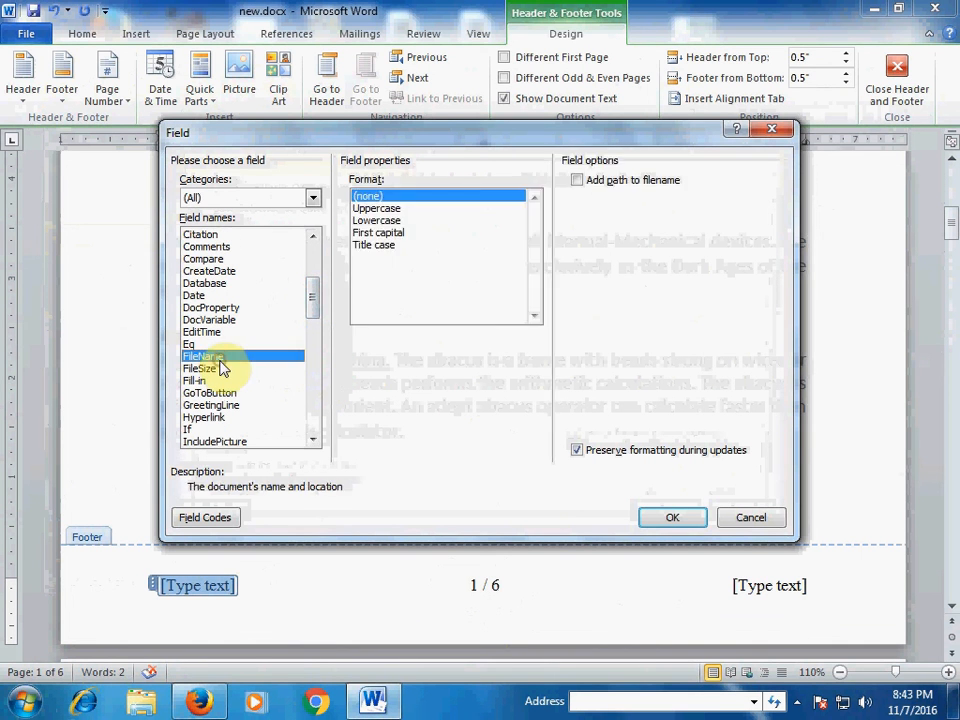
left_click(577, 182)
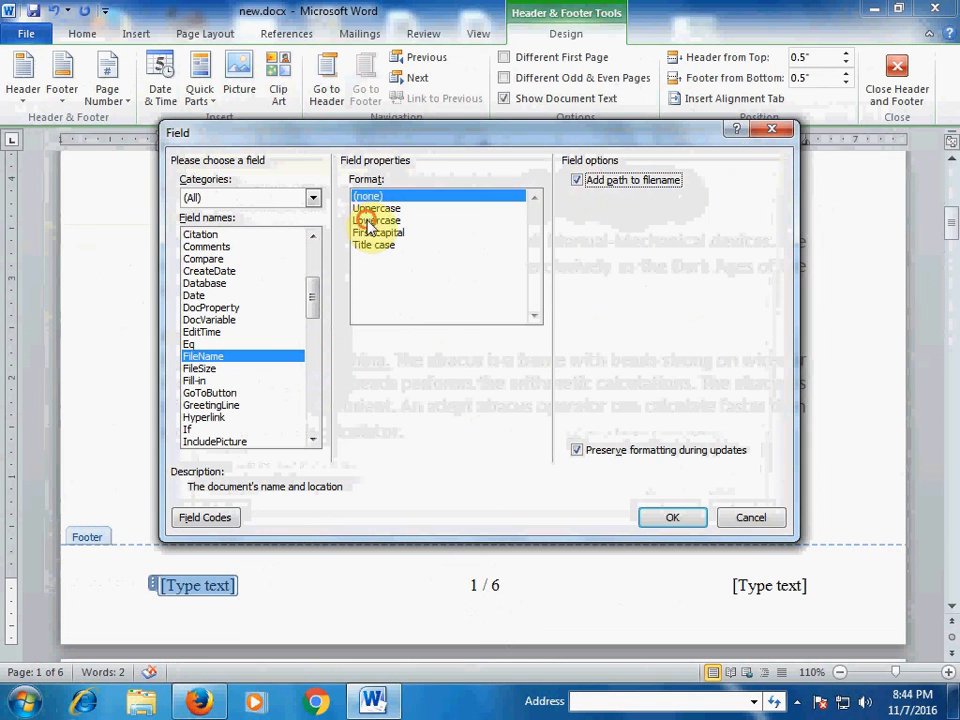
left_click(368, 221)
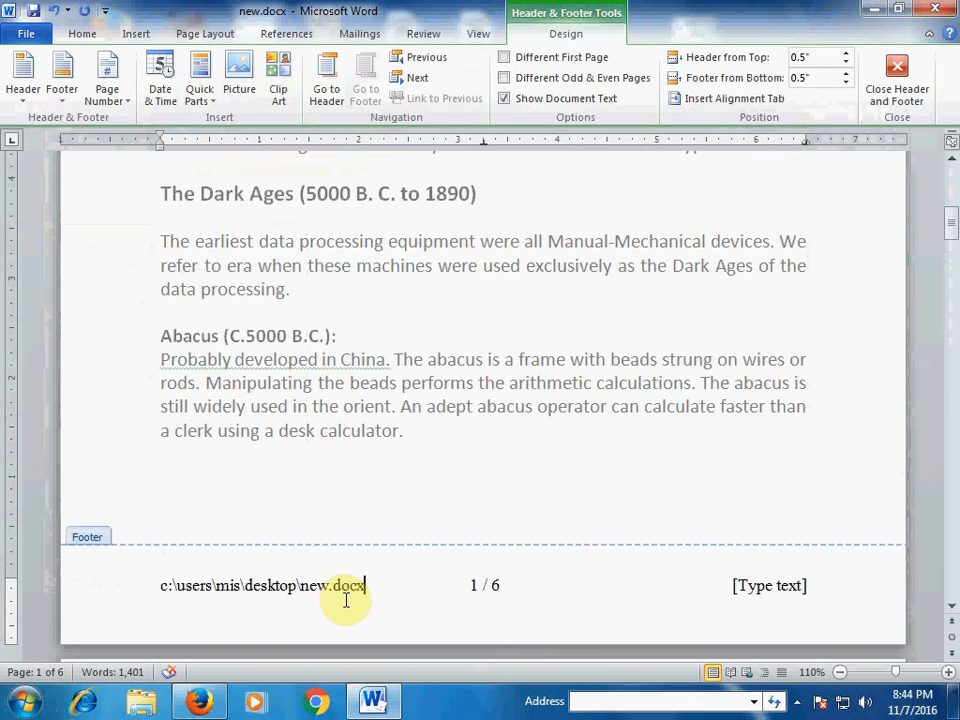
double_click(458, 427)
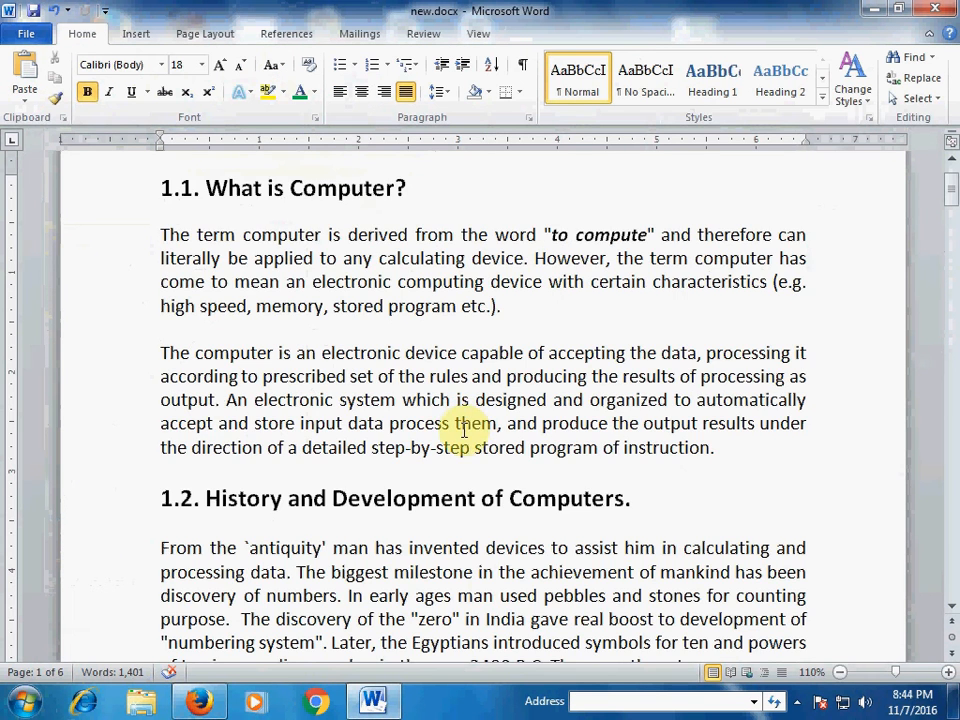
Step: Delete the unused right placeholder from the footer and return to the document body
scroll(465, 431, "down", 9)
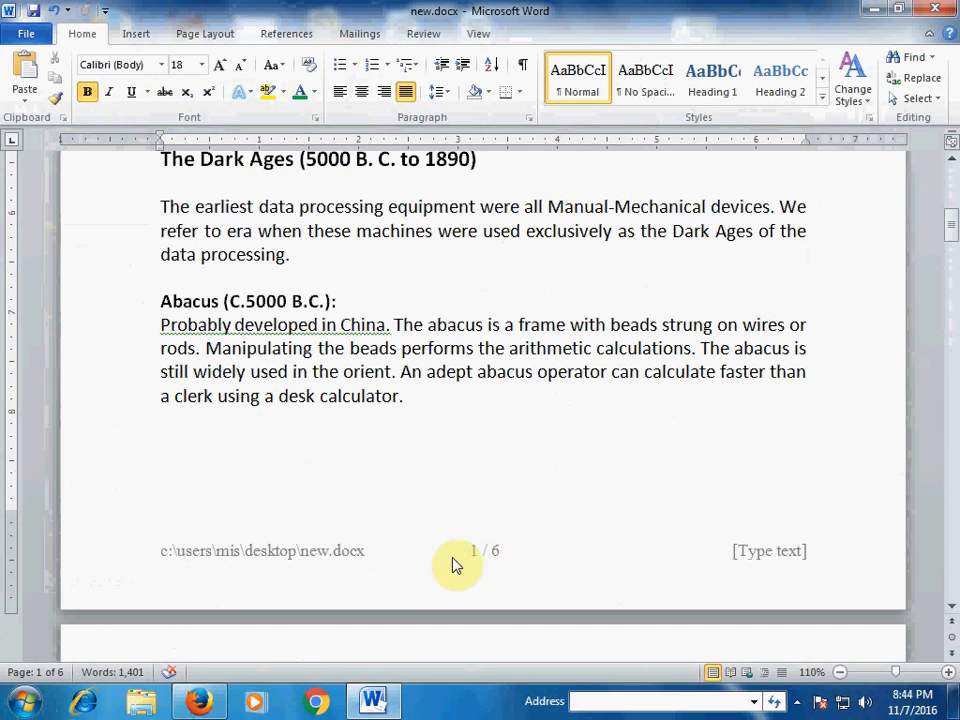
scroll(375, 545, "down", 1)
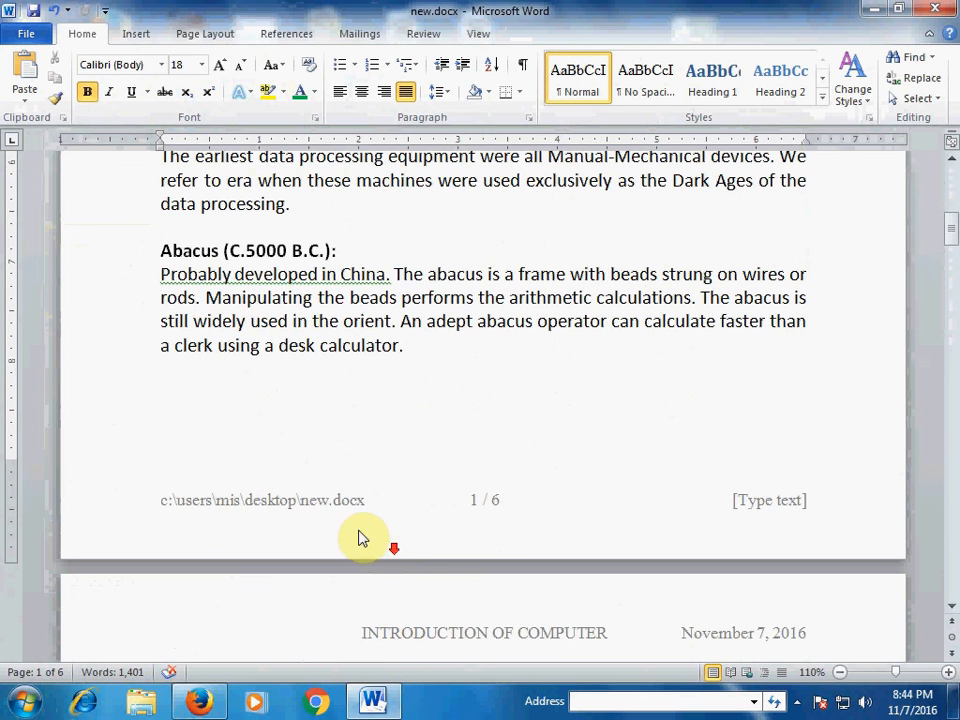
scroll(349, 521, "down", 15)
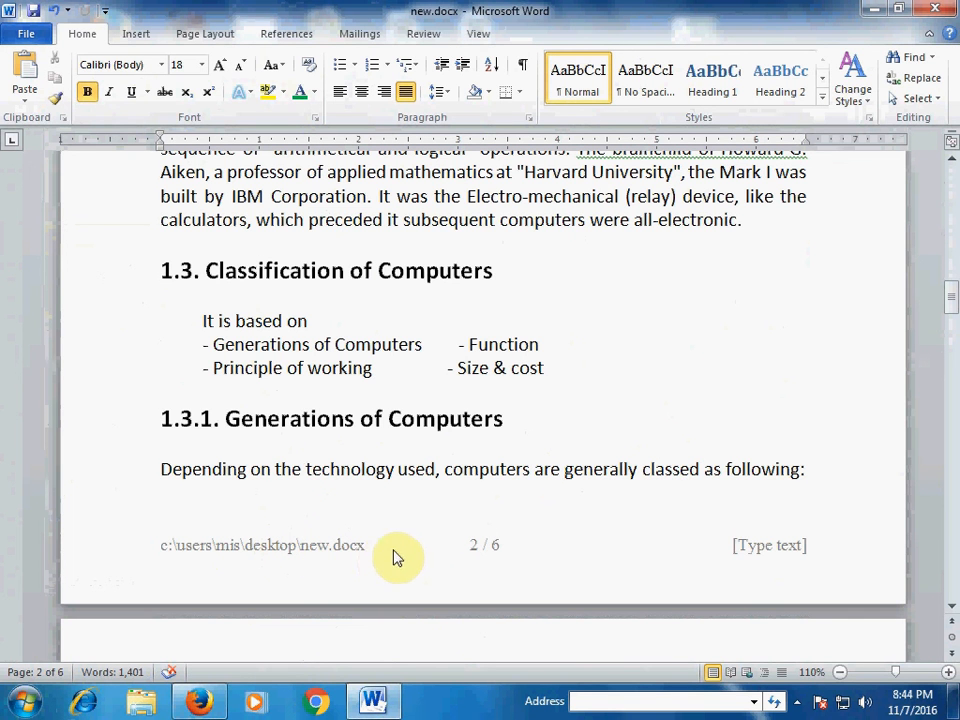
double_click(751, 553)
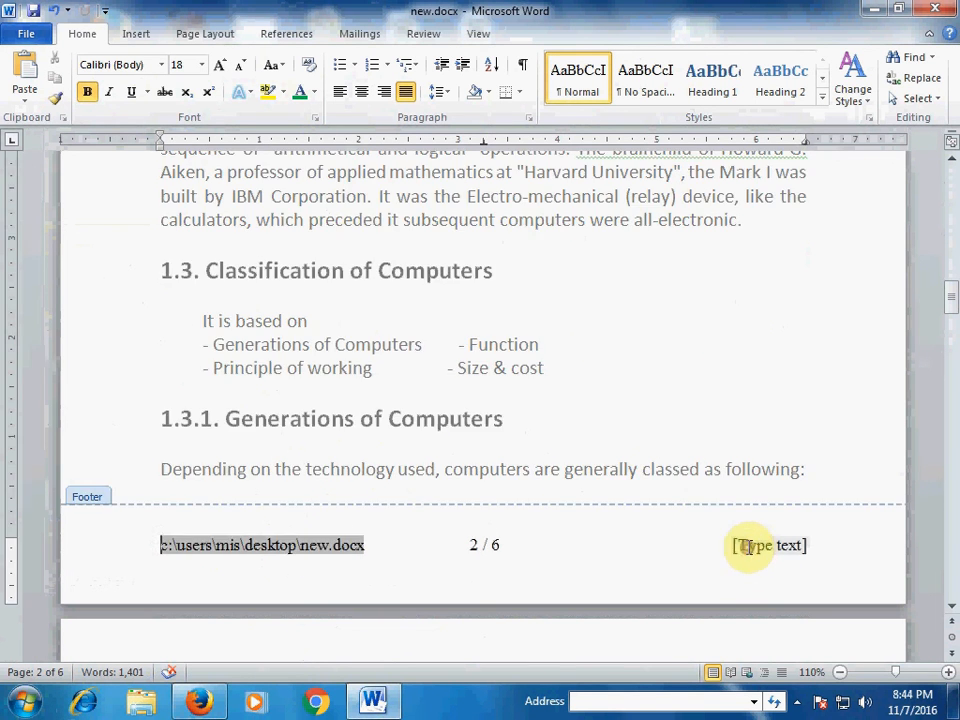
key("shift+F11")
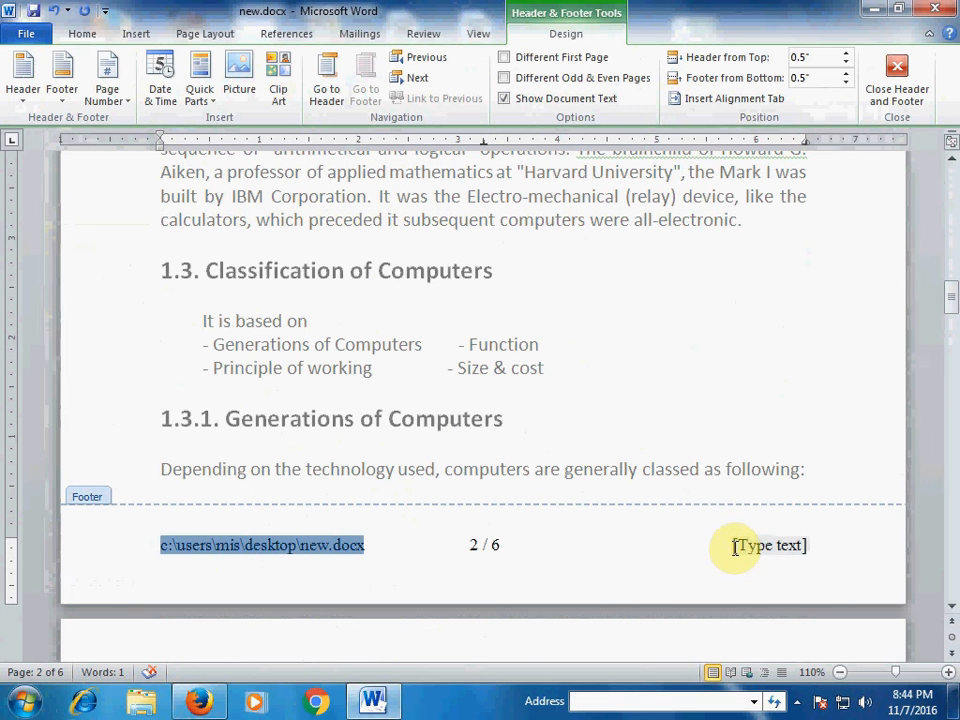
left_click(733, 547)
key("Delete")
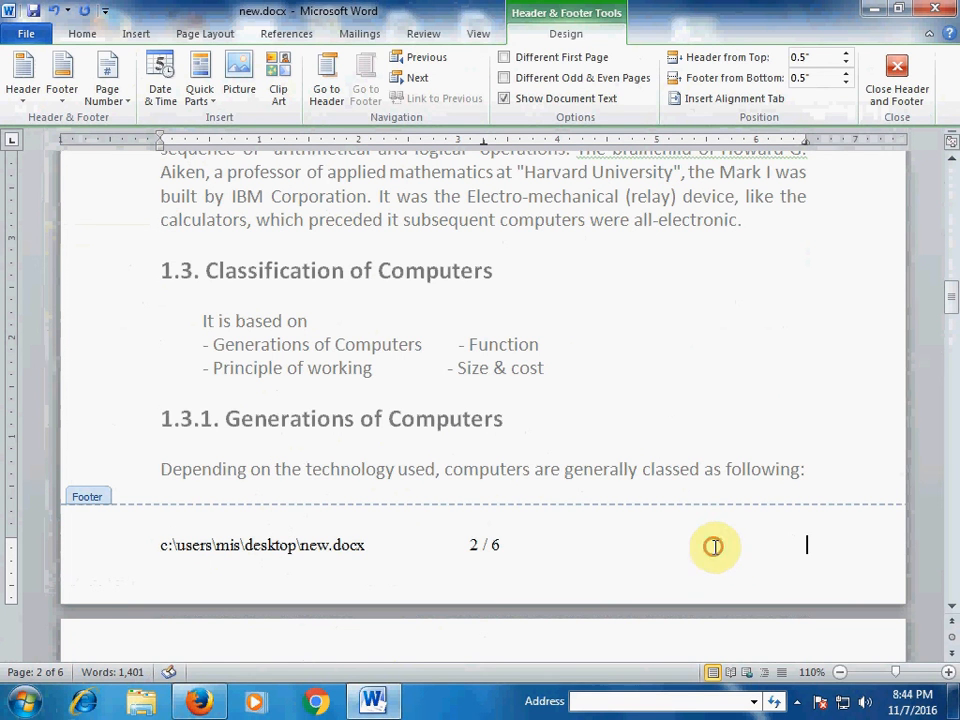
double_click(628, 360)
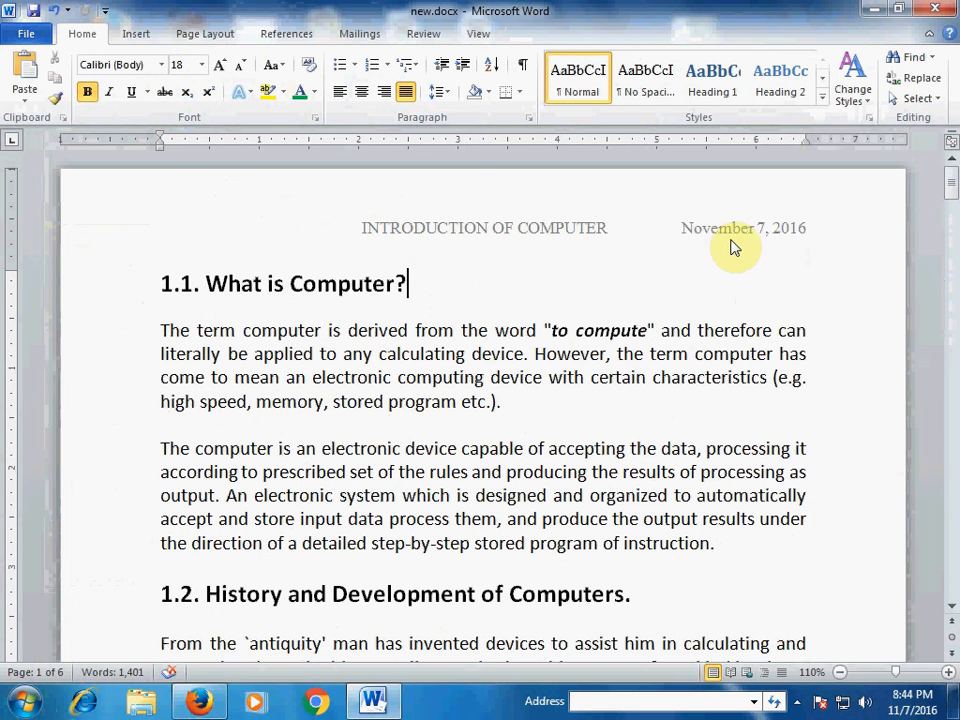
Step: Look through the pages to check the header and footer on each, and return to the first page
scroll(407, 356, "down", 15)
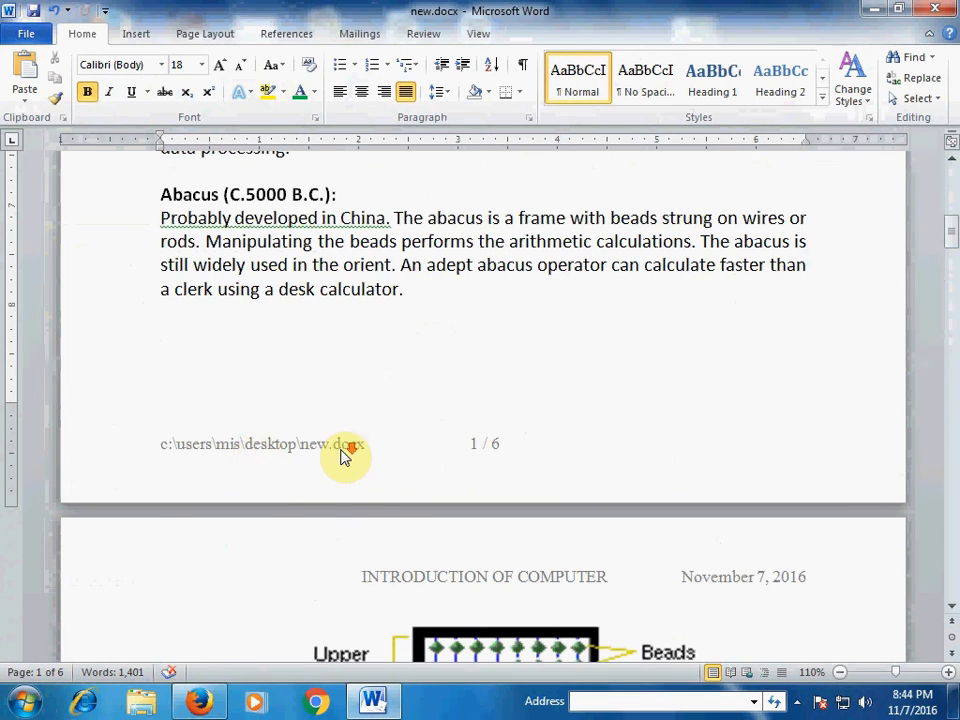
scroll(343, 450, "down", 12)
scroll(345, 440, "down", 12)
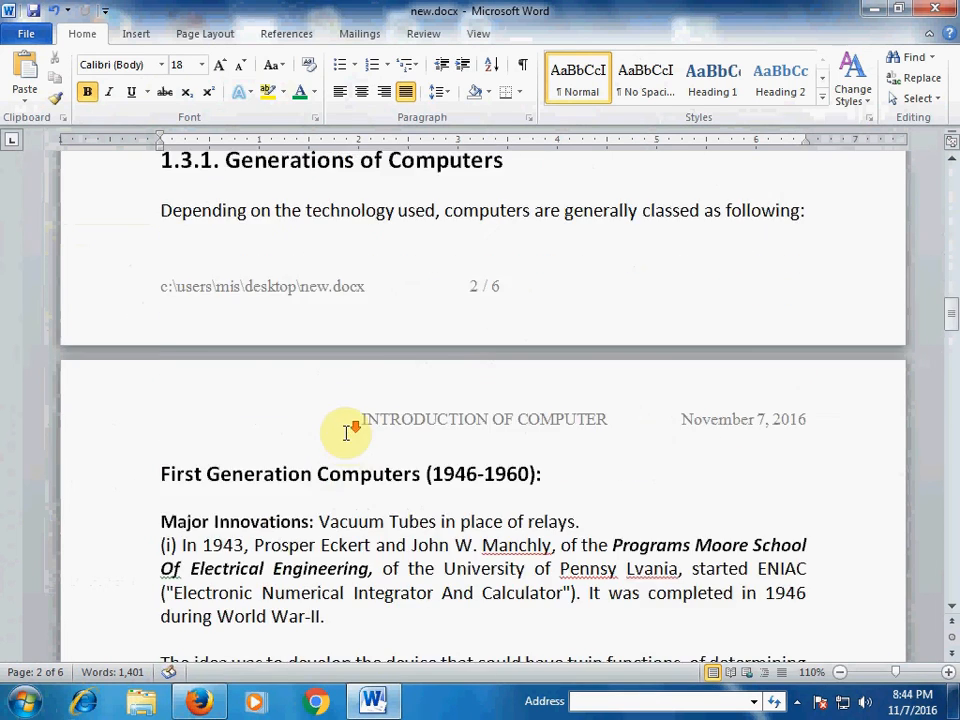
scroll(349, 432, "down", 10)
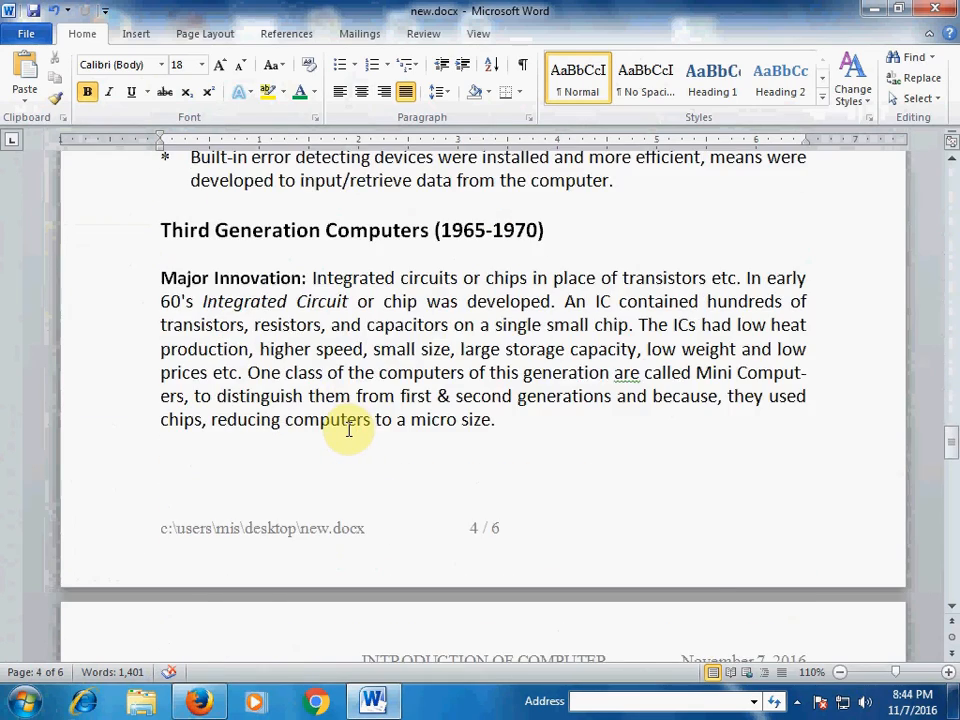
scroll(349, 428, "up", 20)
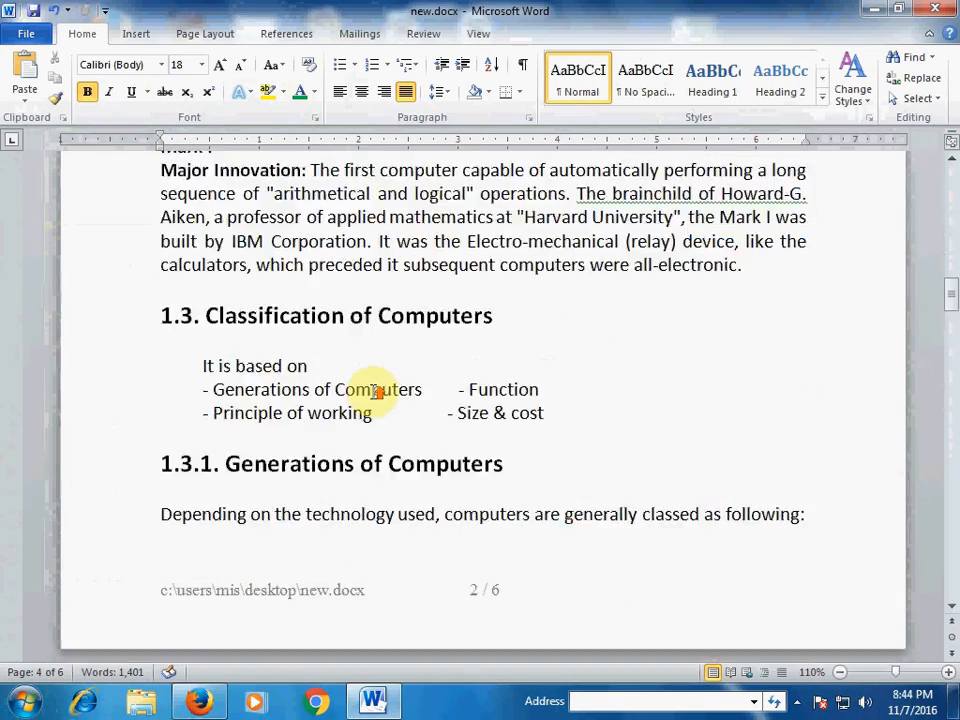
scroll(378, 392, "up", 15)
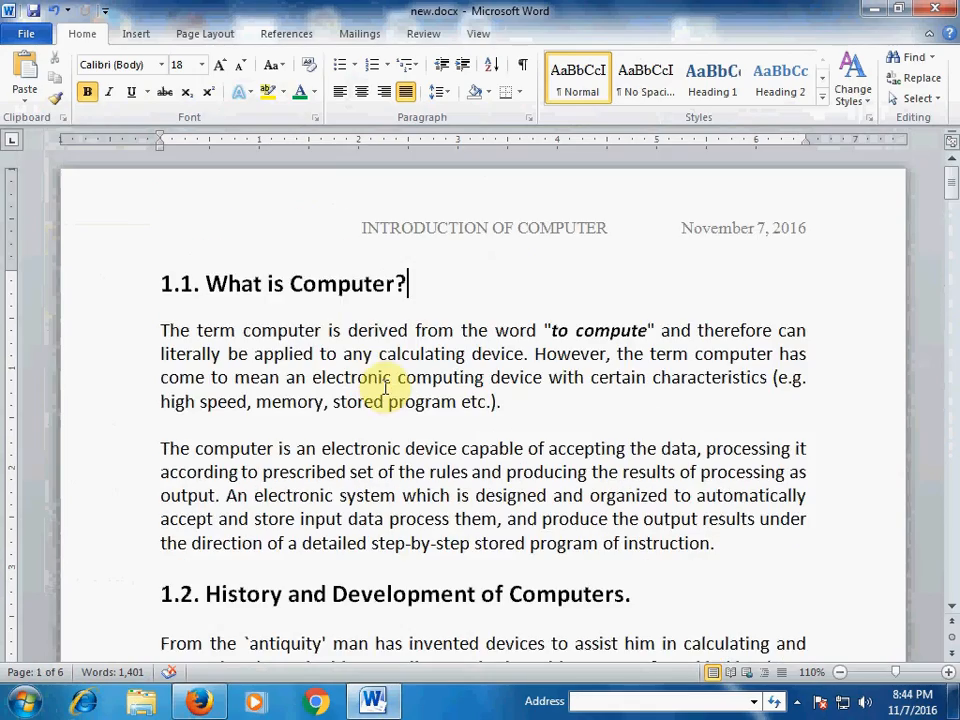
left_click(376, 373)
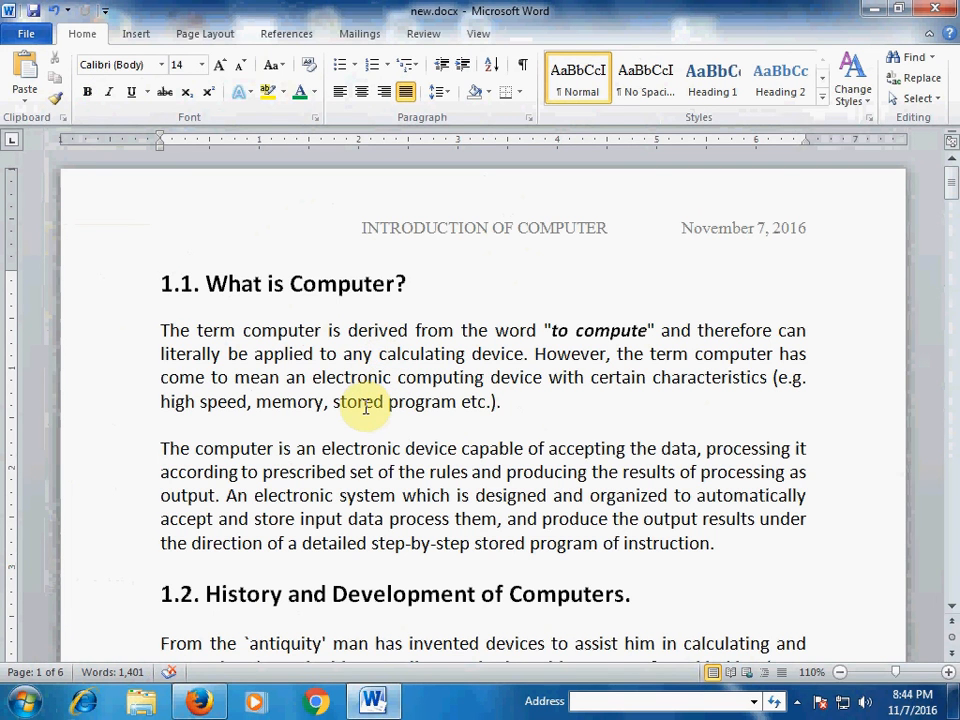